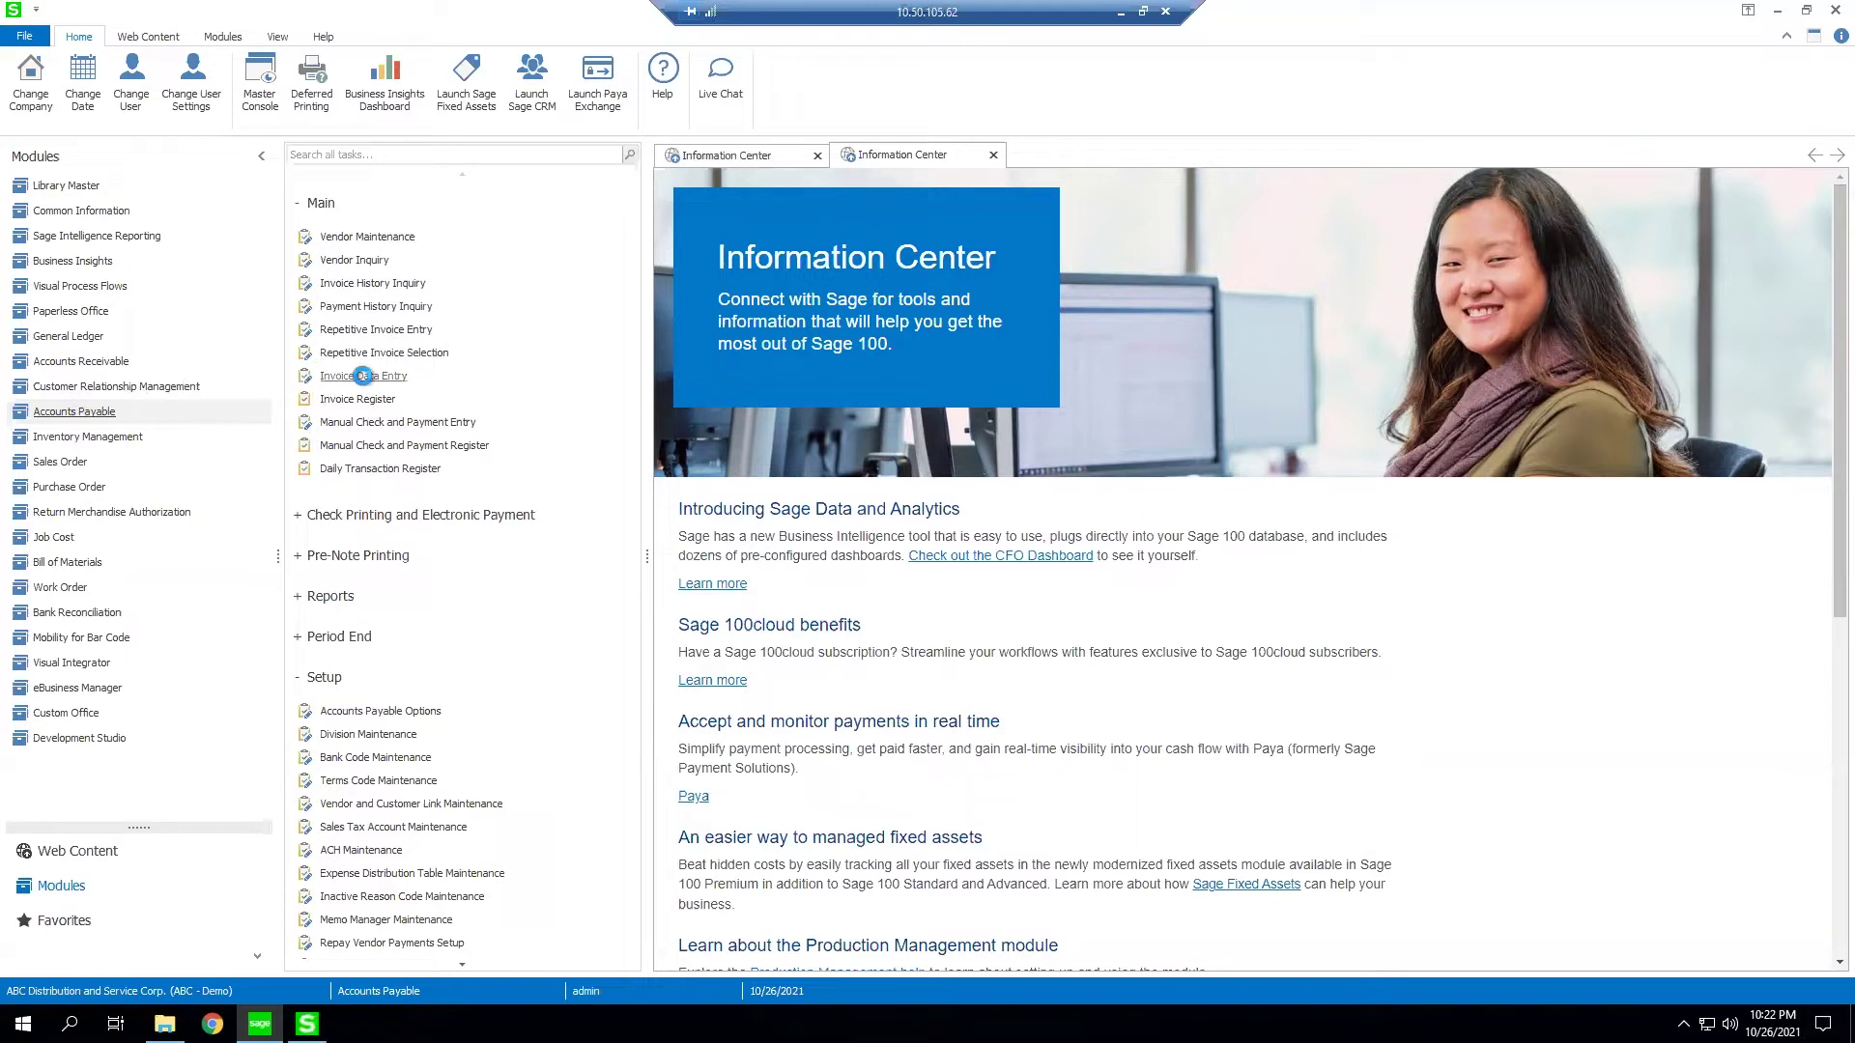
Start an A/P invoice for vendor Airway Property with invoice number REPAYVENDORDEMO
left_click(364, 377)
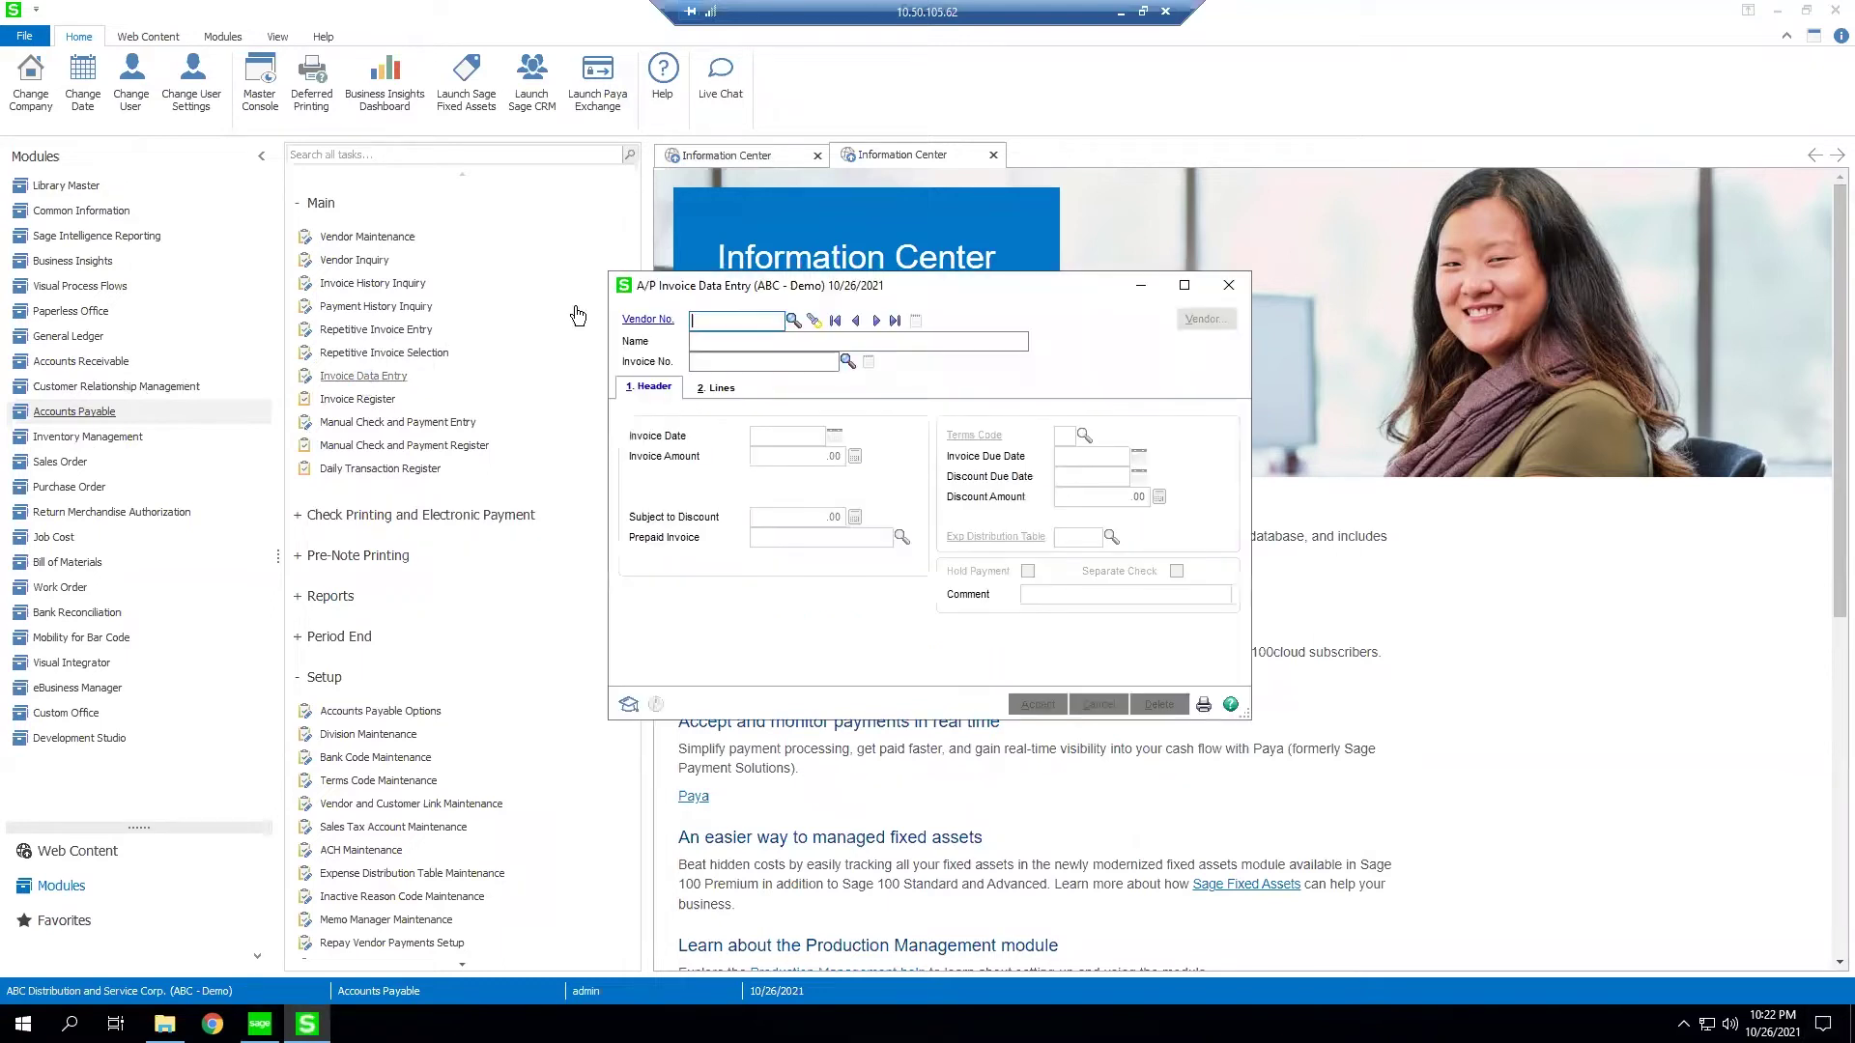
left_click(792, 320)
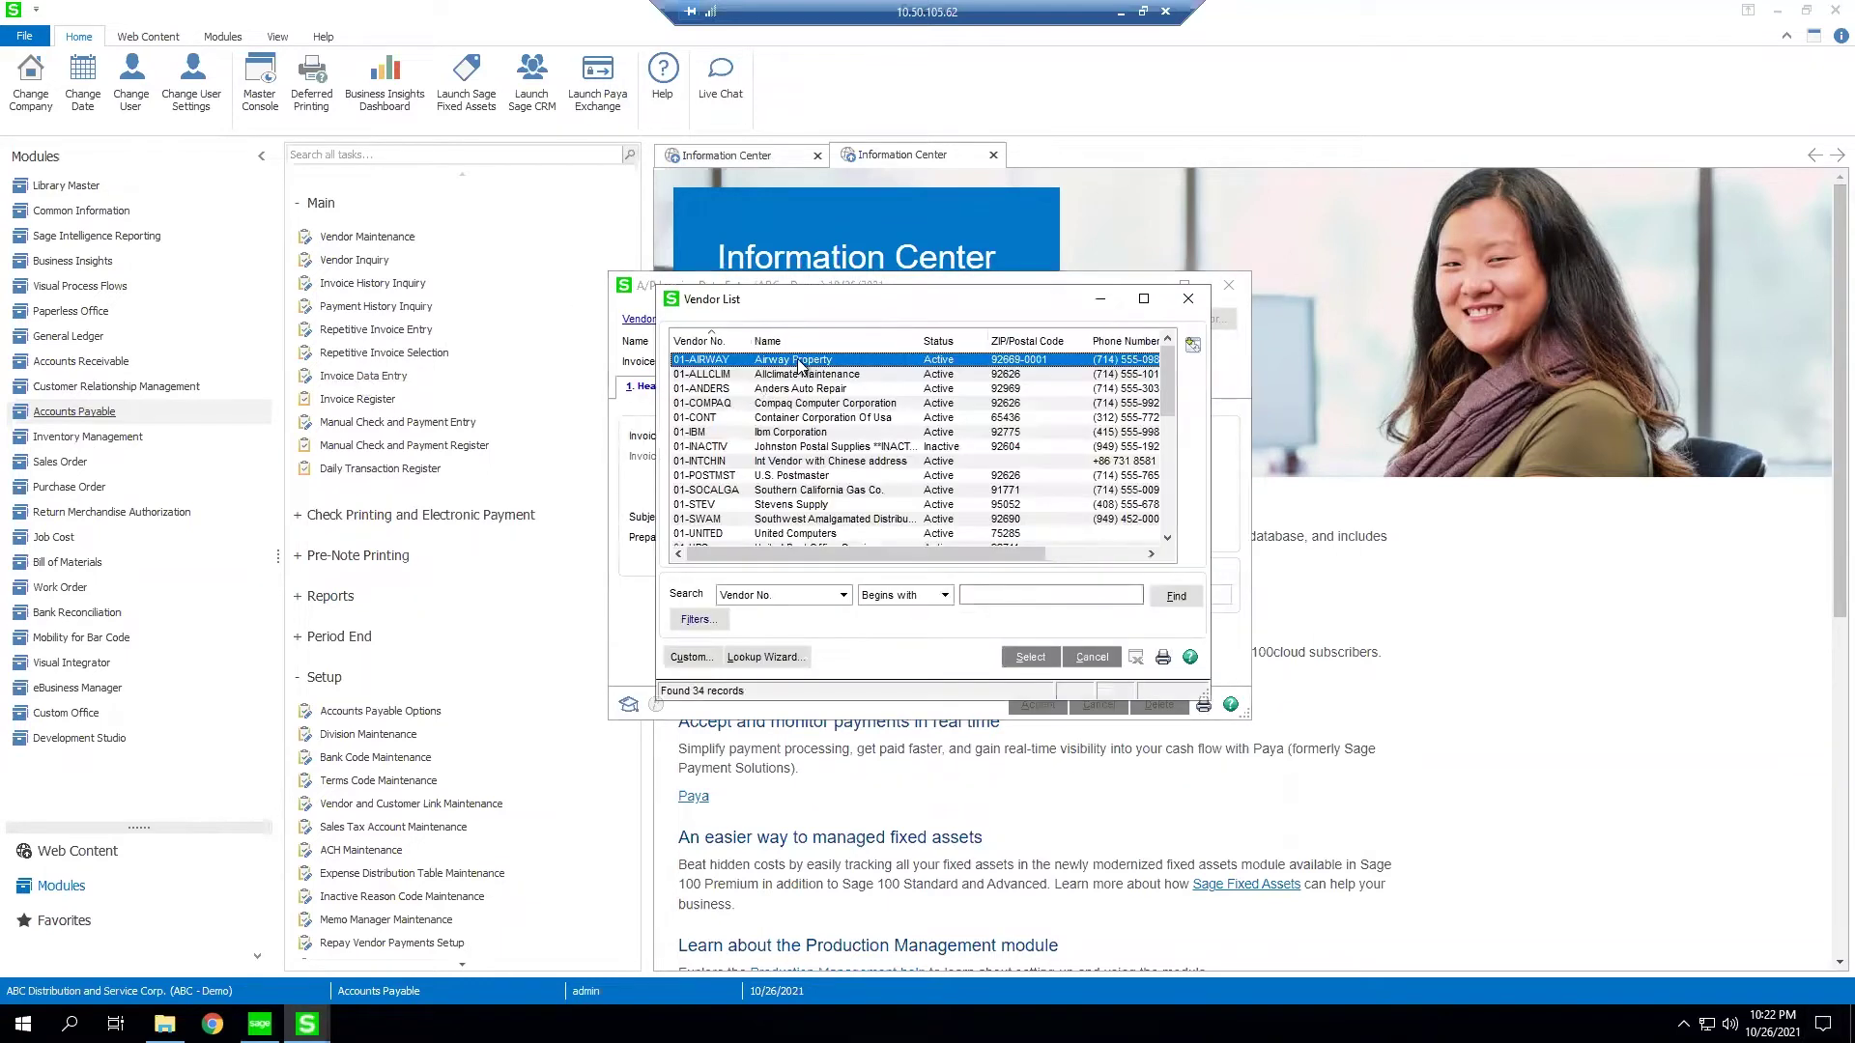
double_click(797, 361)
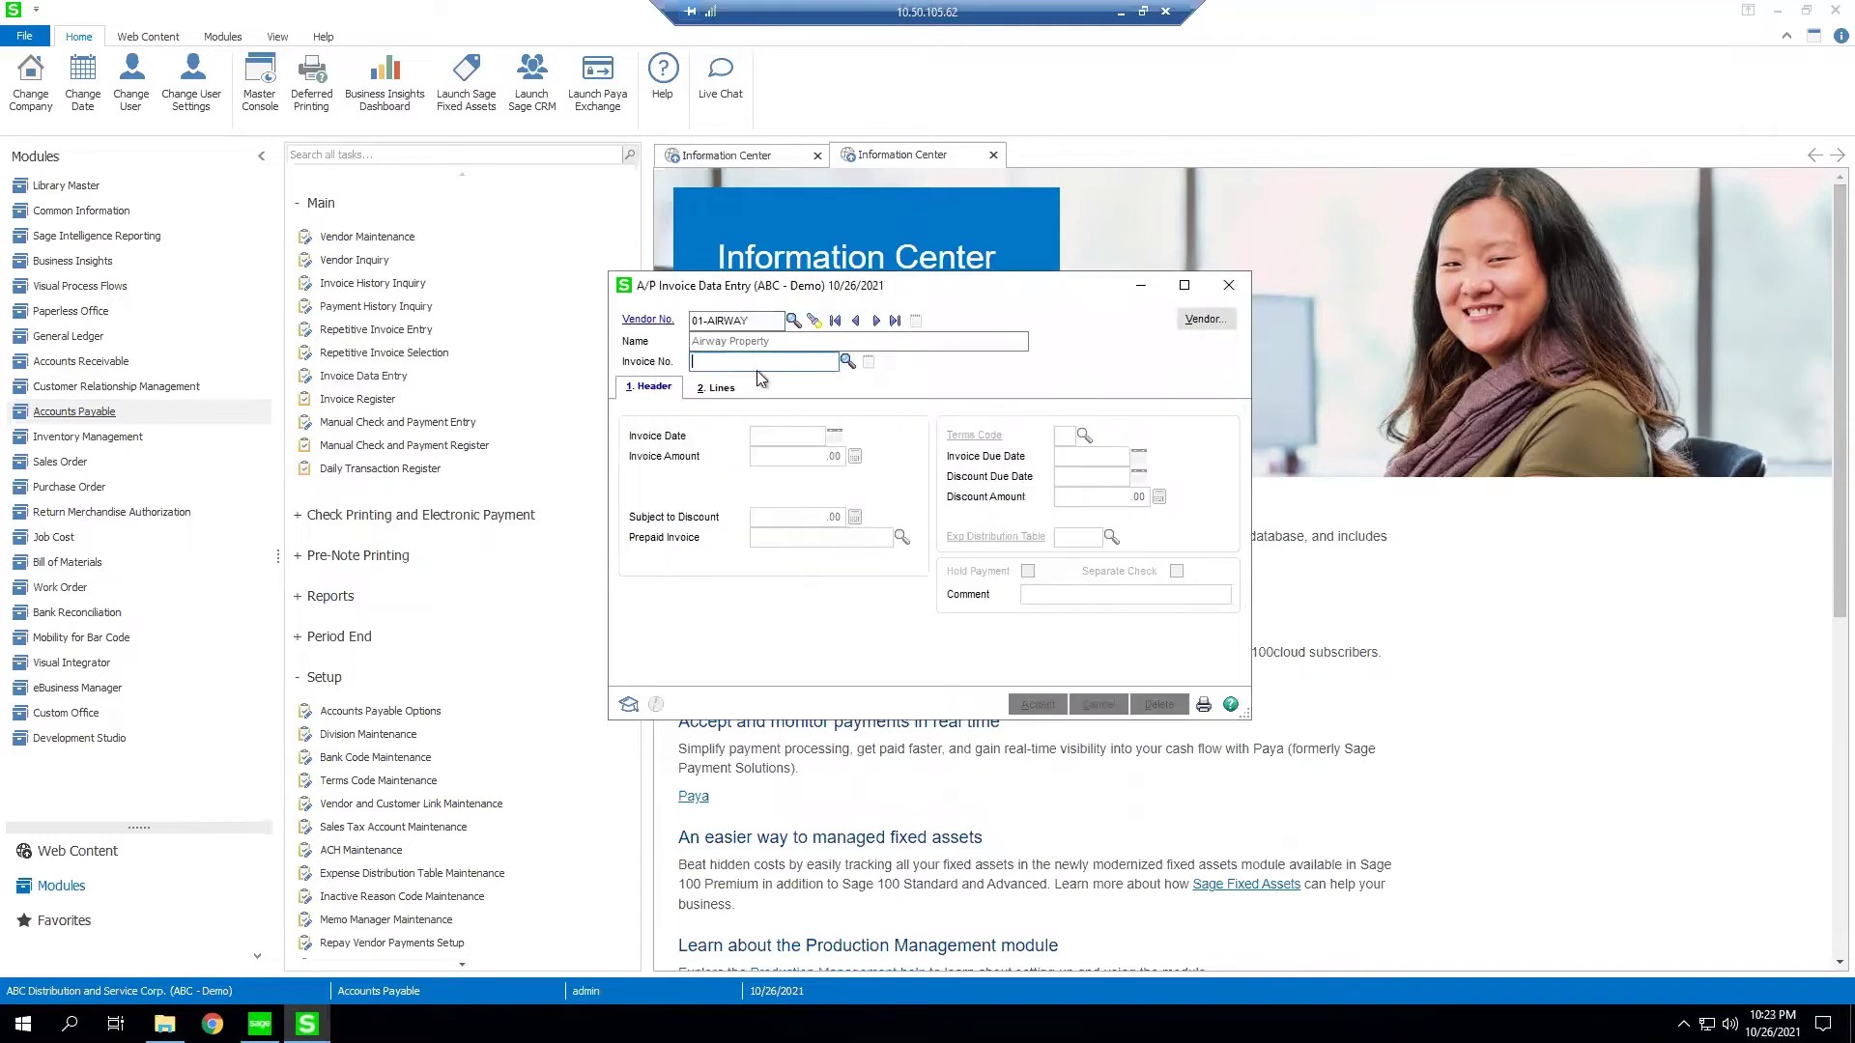
type("REPAYVENDORDEMO")
key("Tab")
Enter a 1,500.00 invoice amount, accept the invoice, and close Invoice Data Entry
left_click(797, 458)
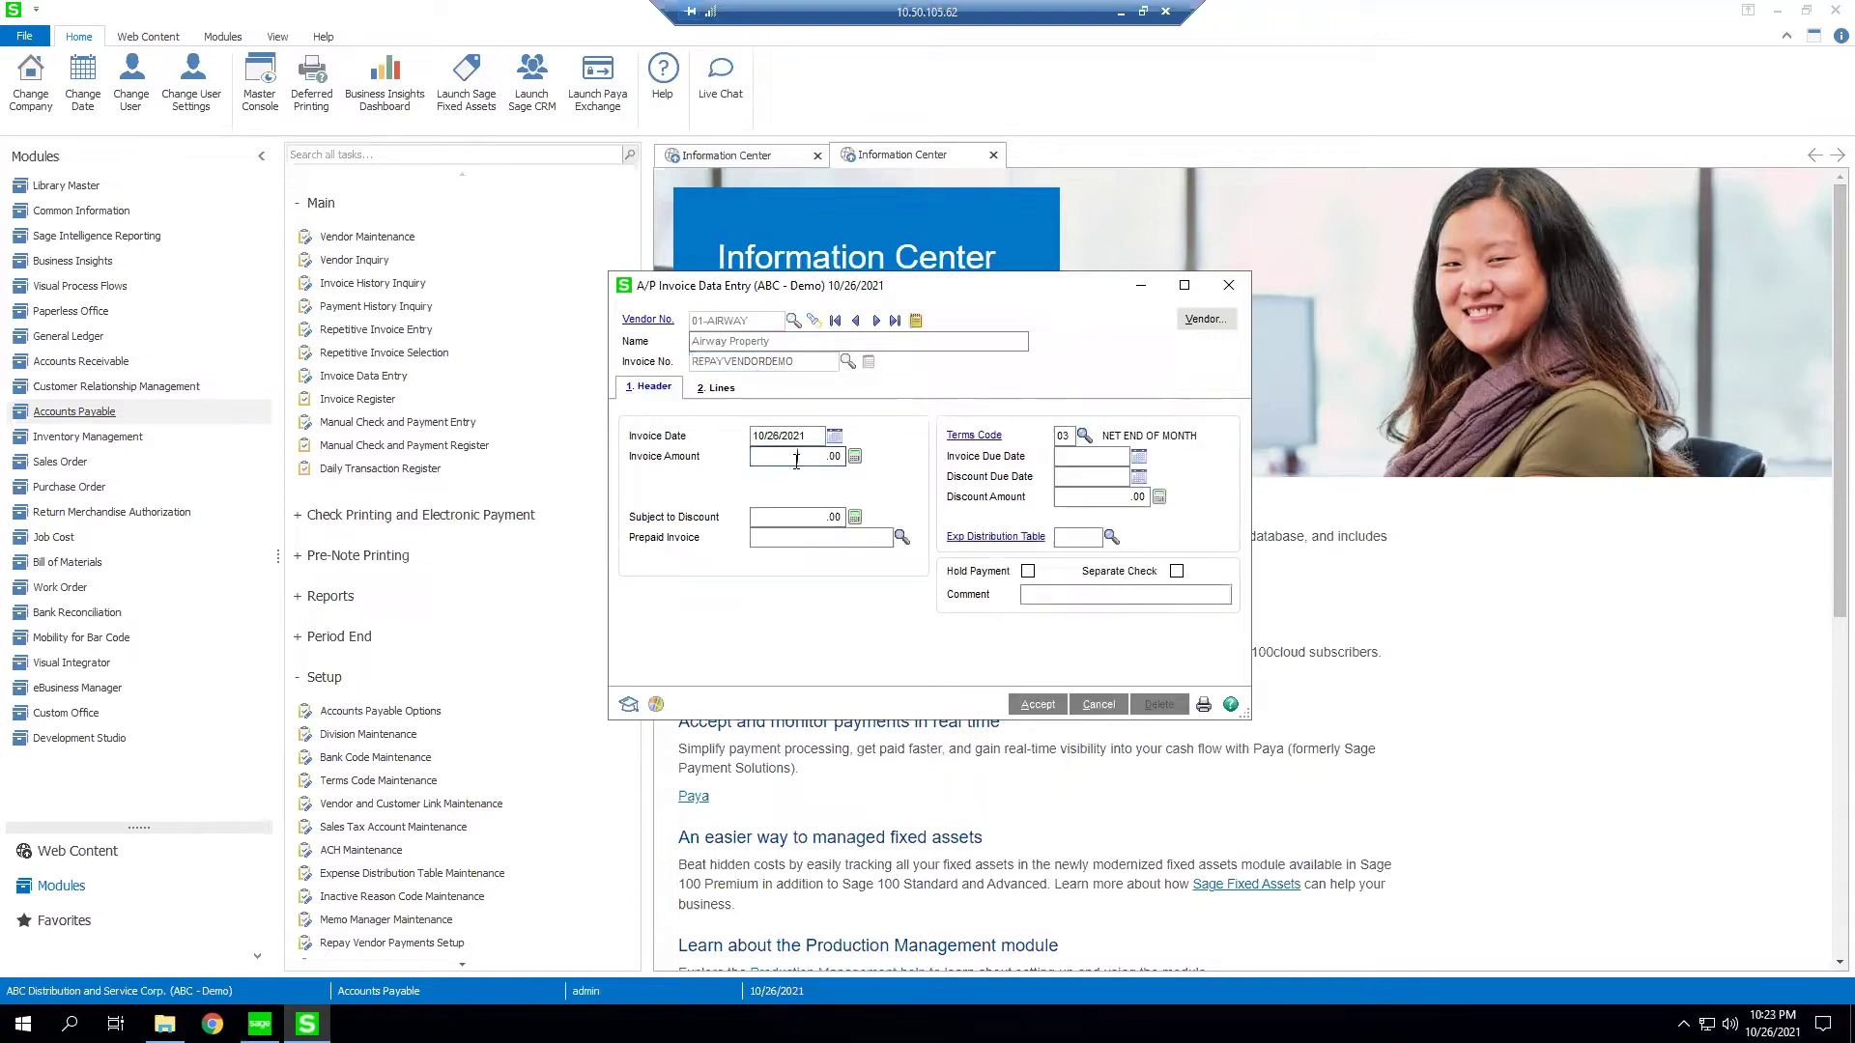
type("1,500")
key("Tab")
key("alt+2")
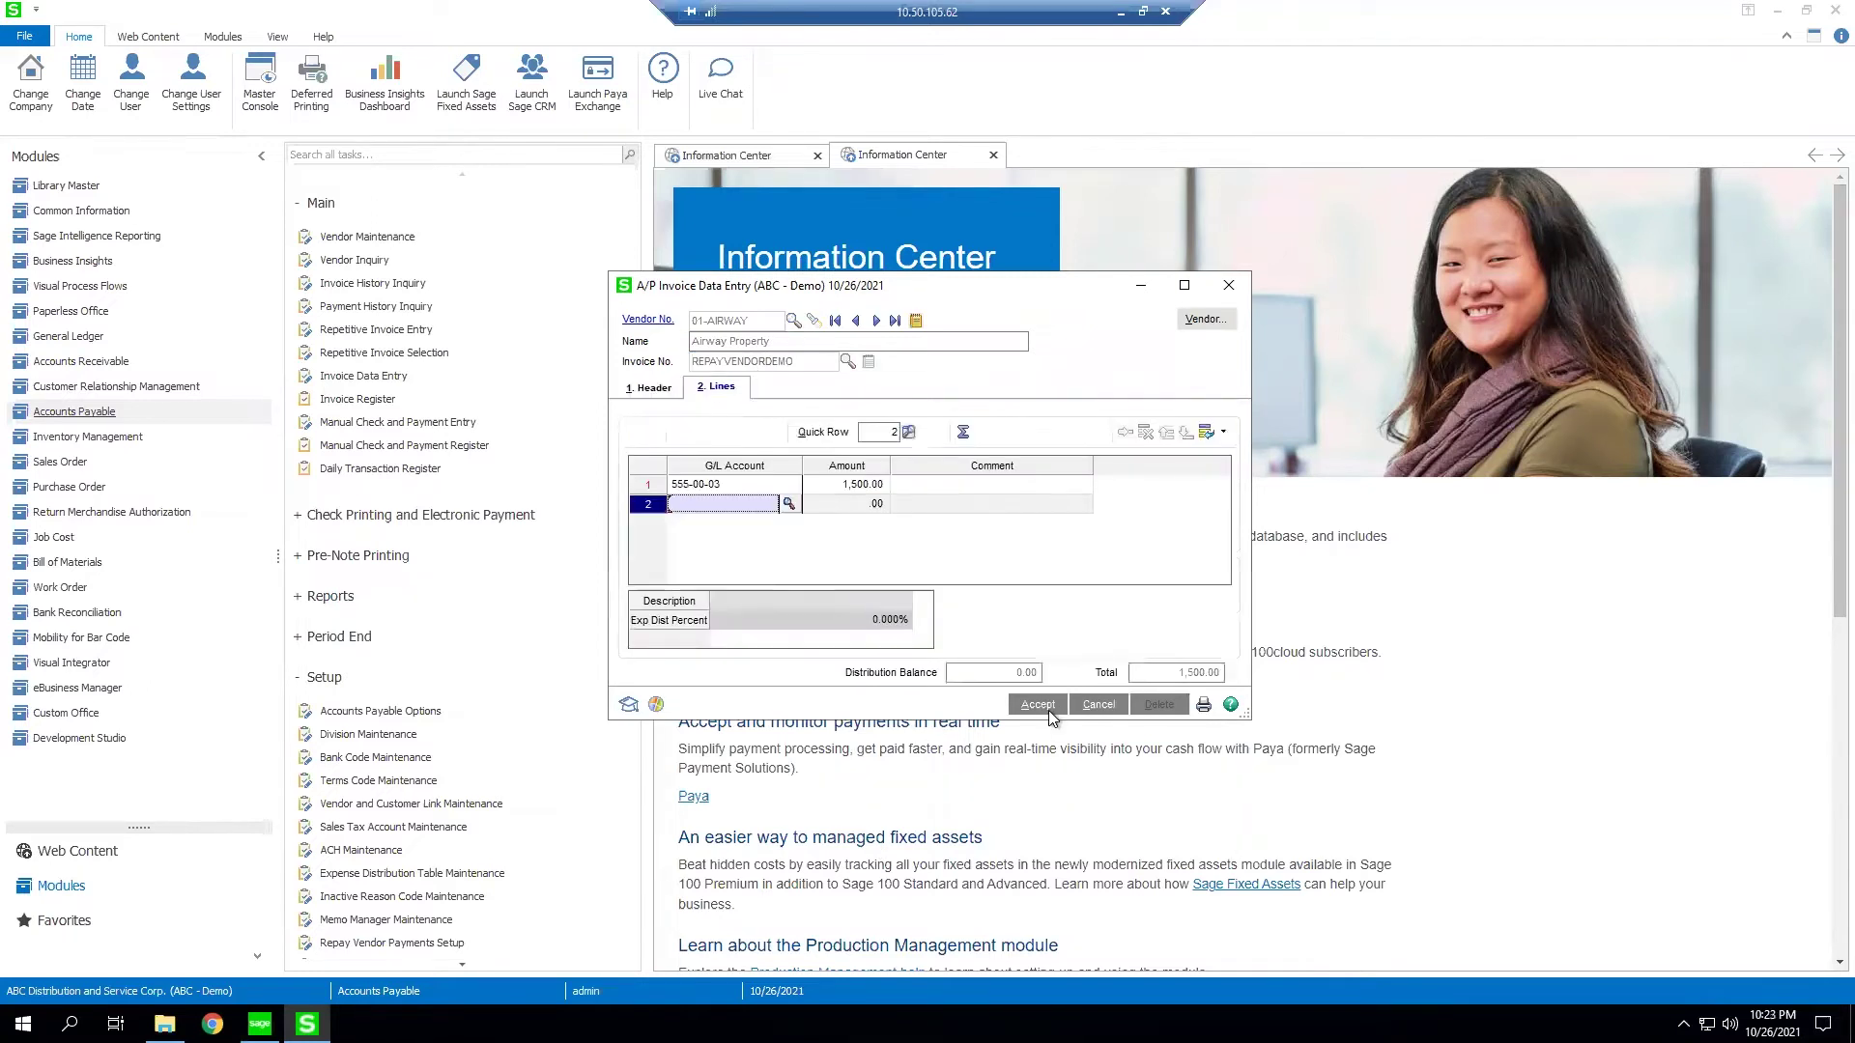
left_click(1037, 704)
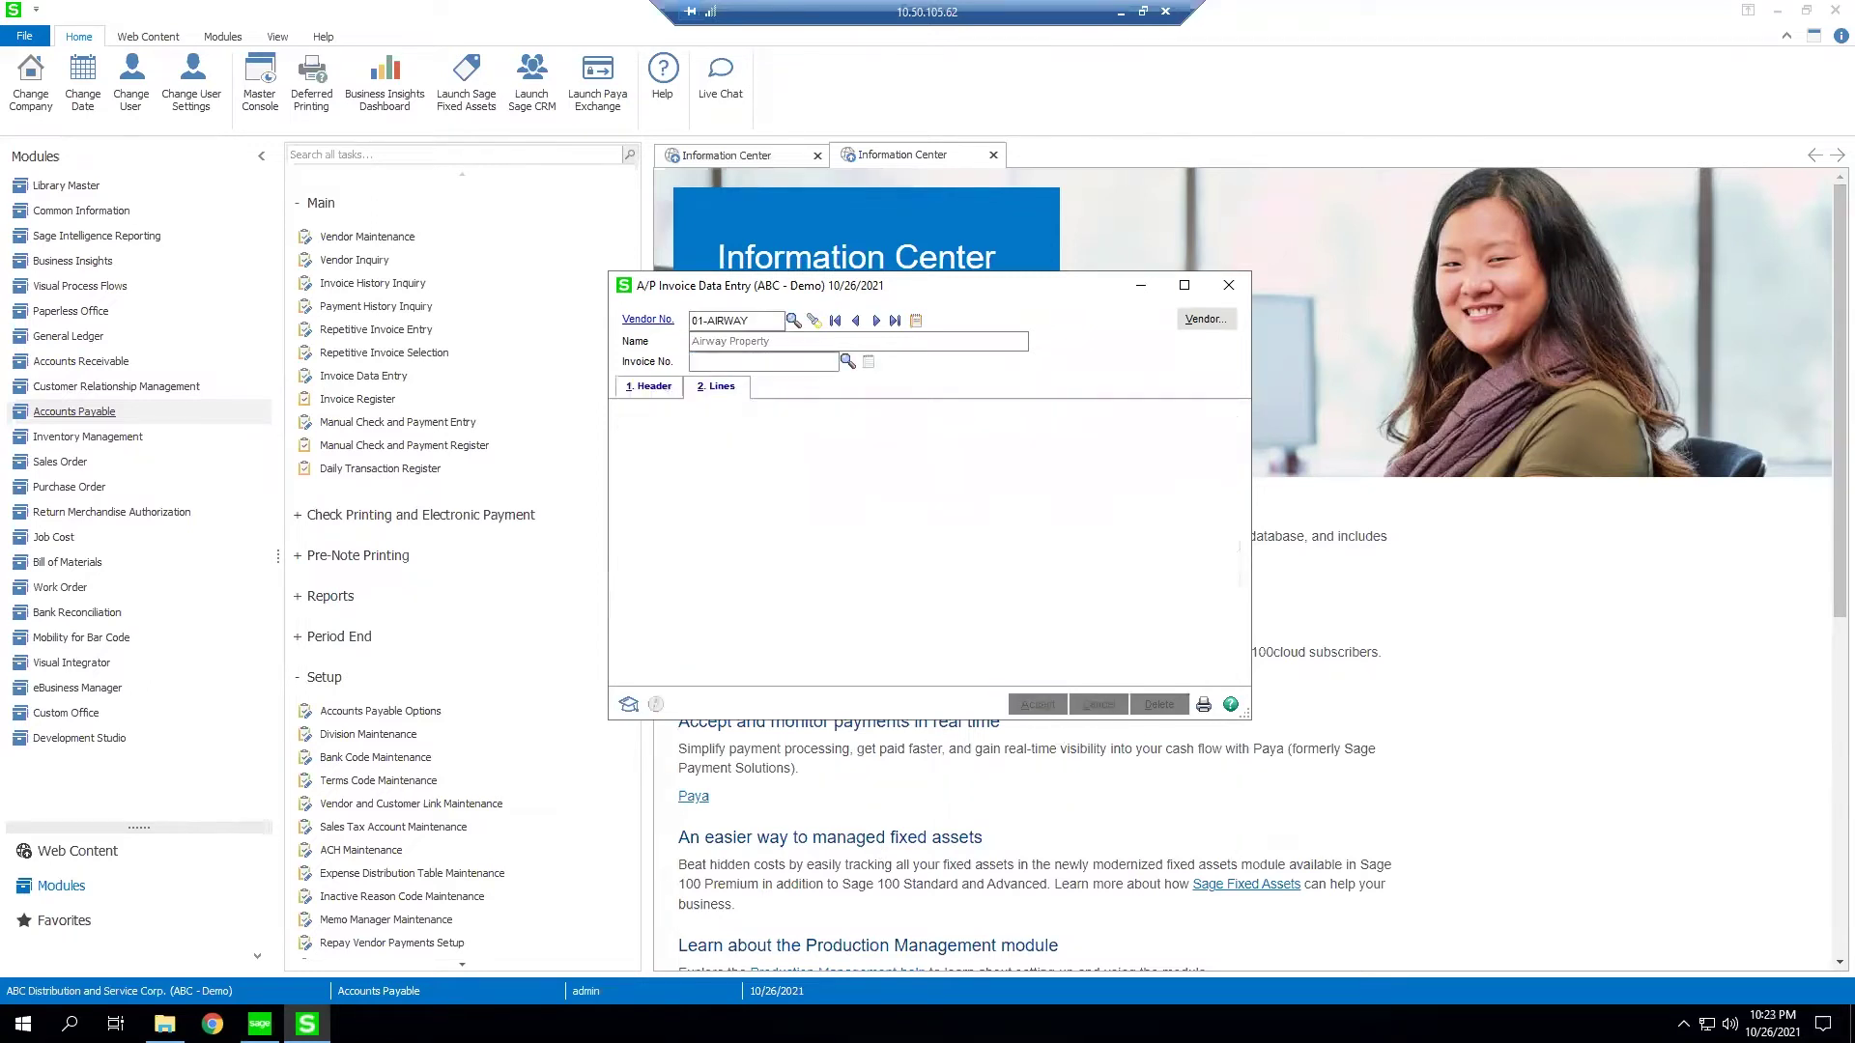
left_click(1226, 286)
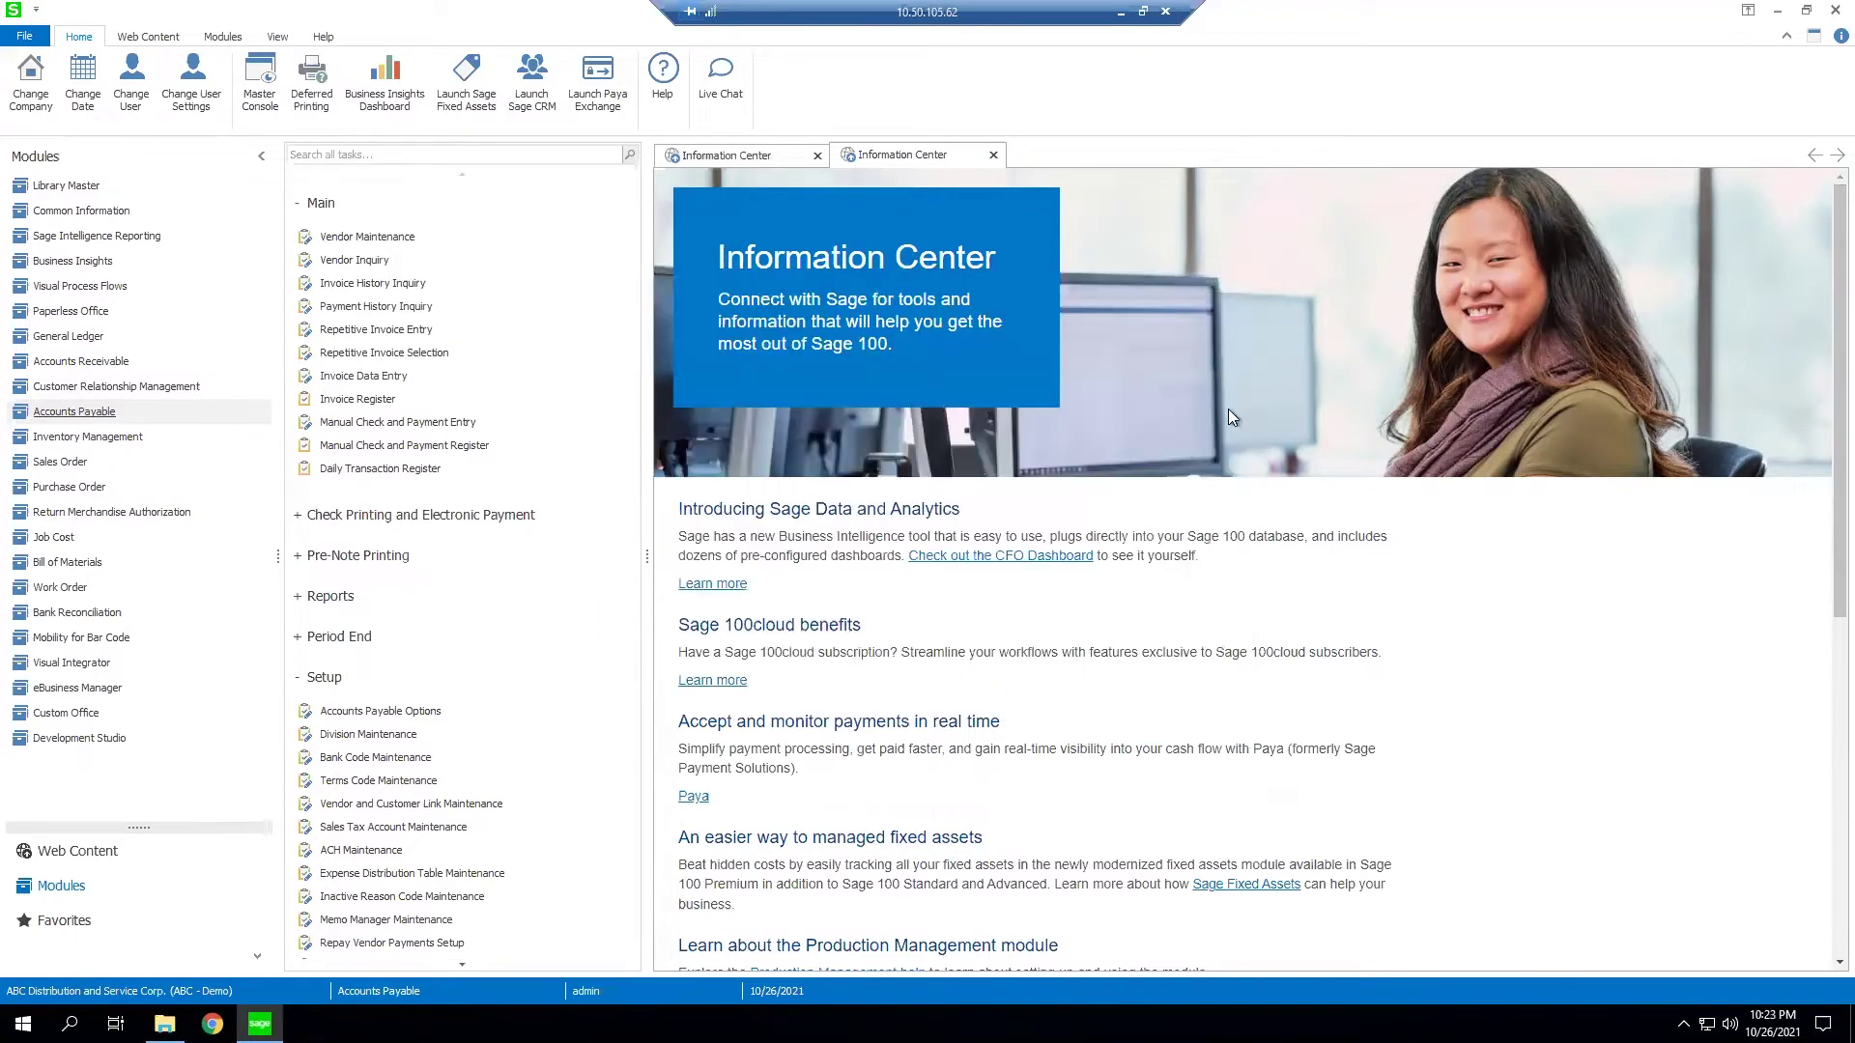
Preview the Invoice Register and the Recap by Division reports
left_click(367, 401)
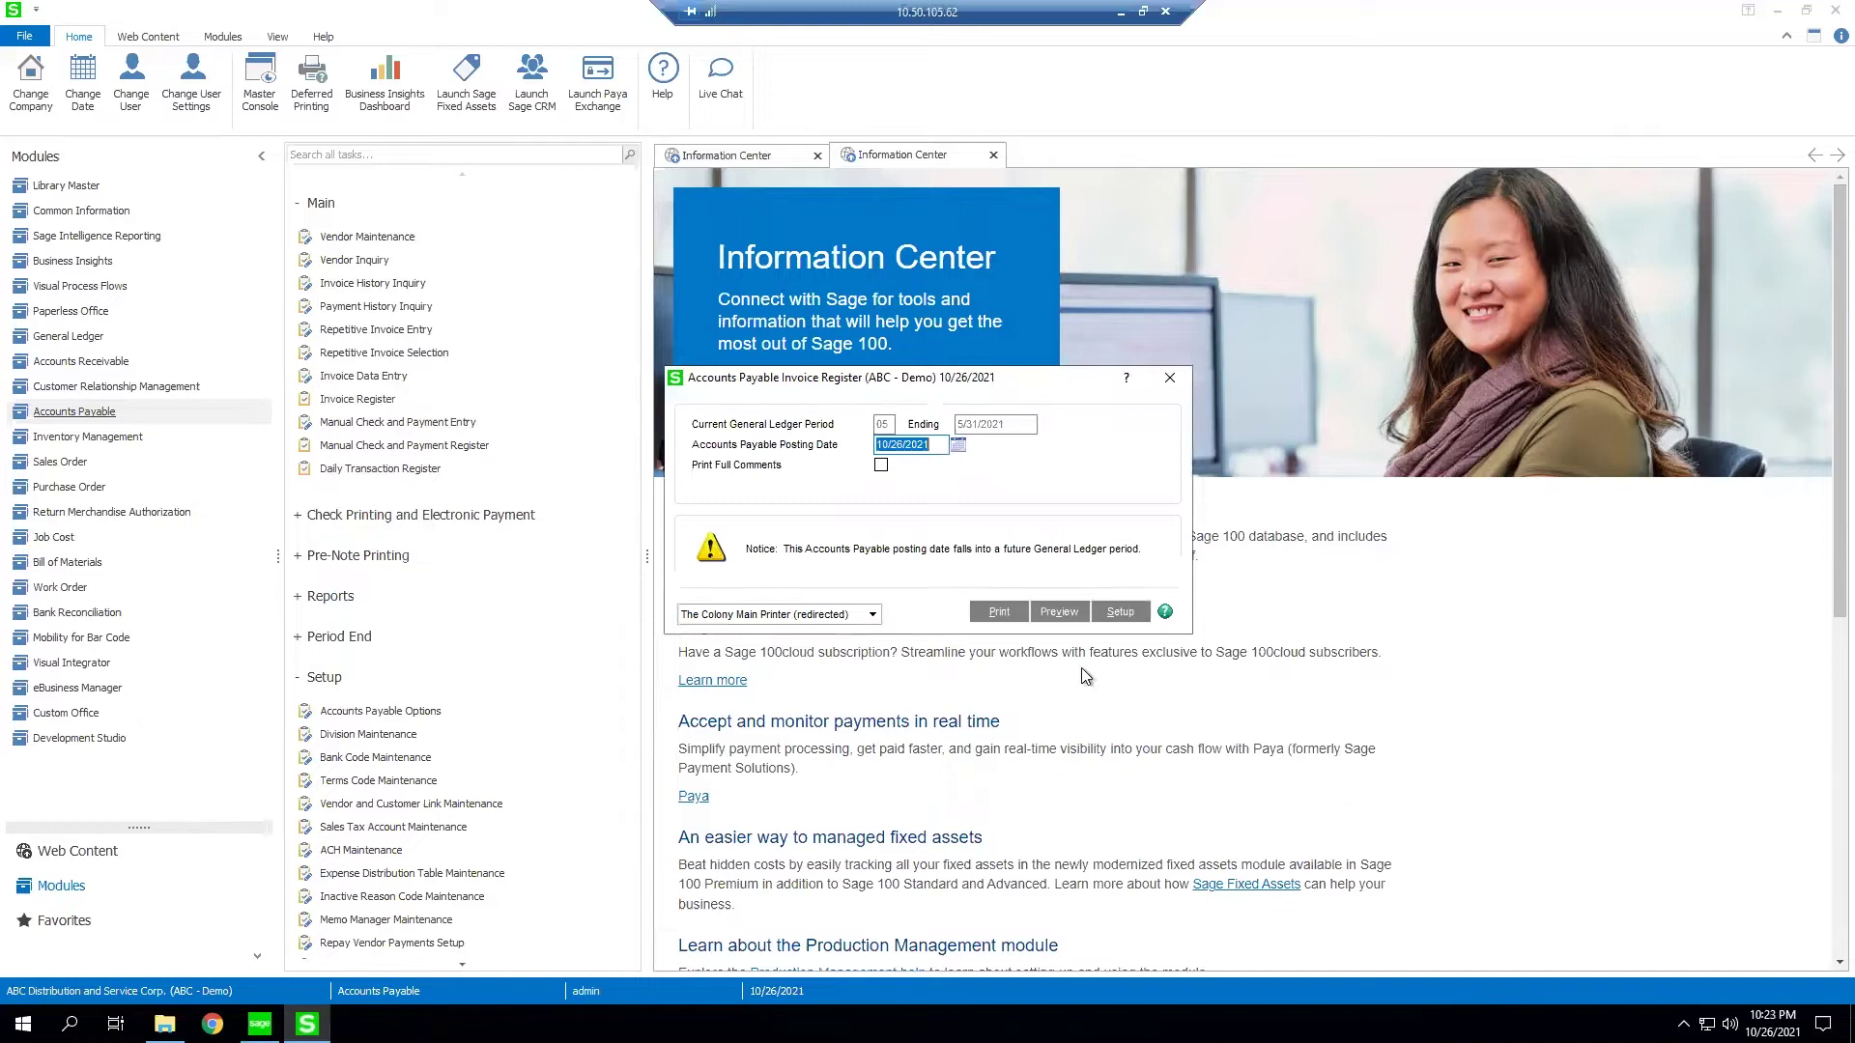
left_click(1014, 618)
left_click(1053, 612)
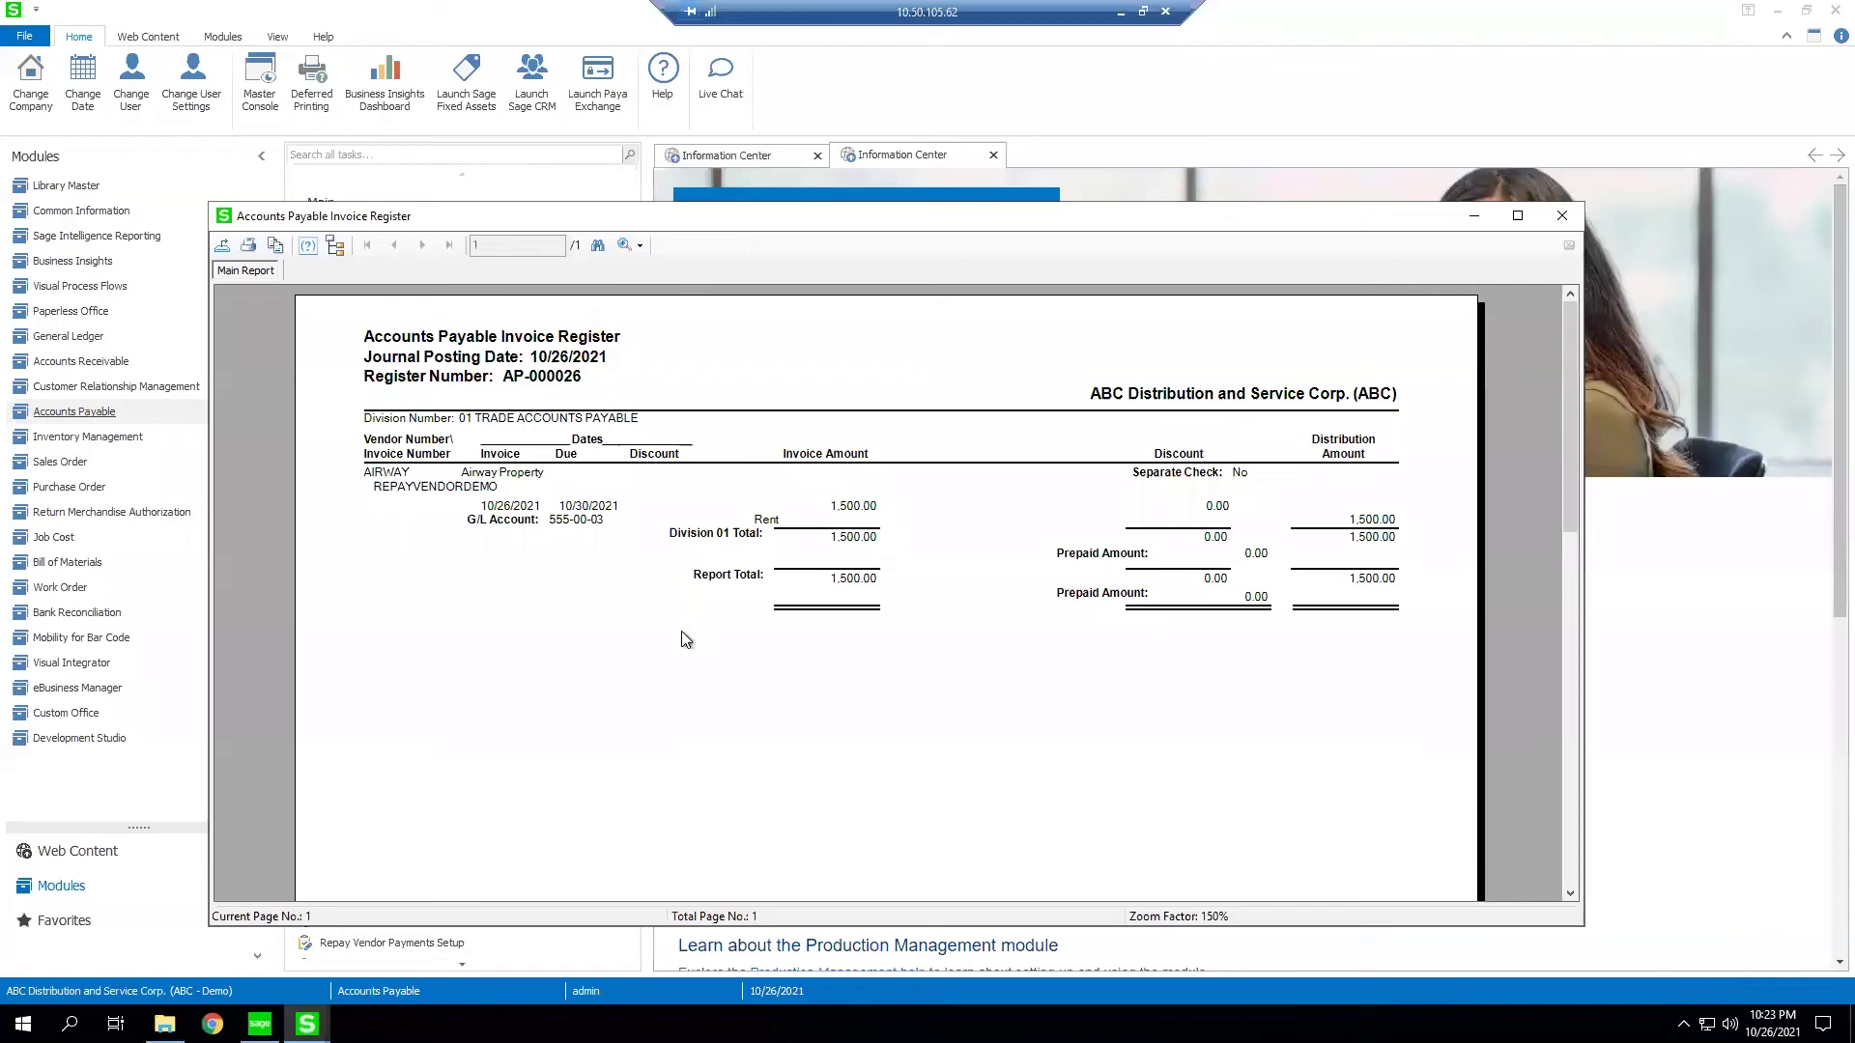
left_click(1562, 216)
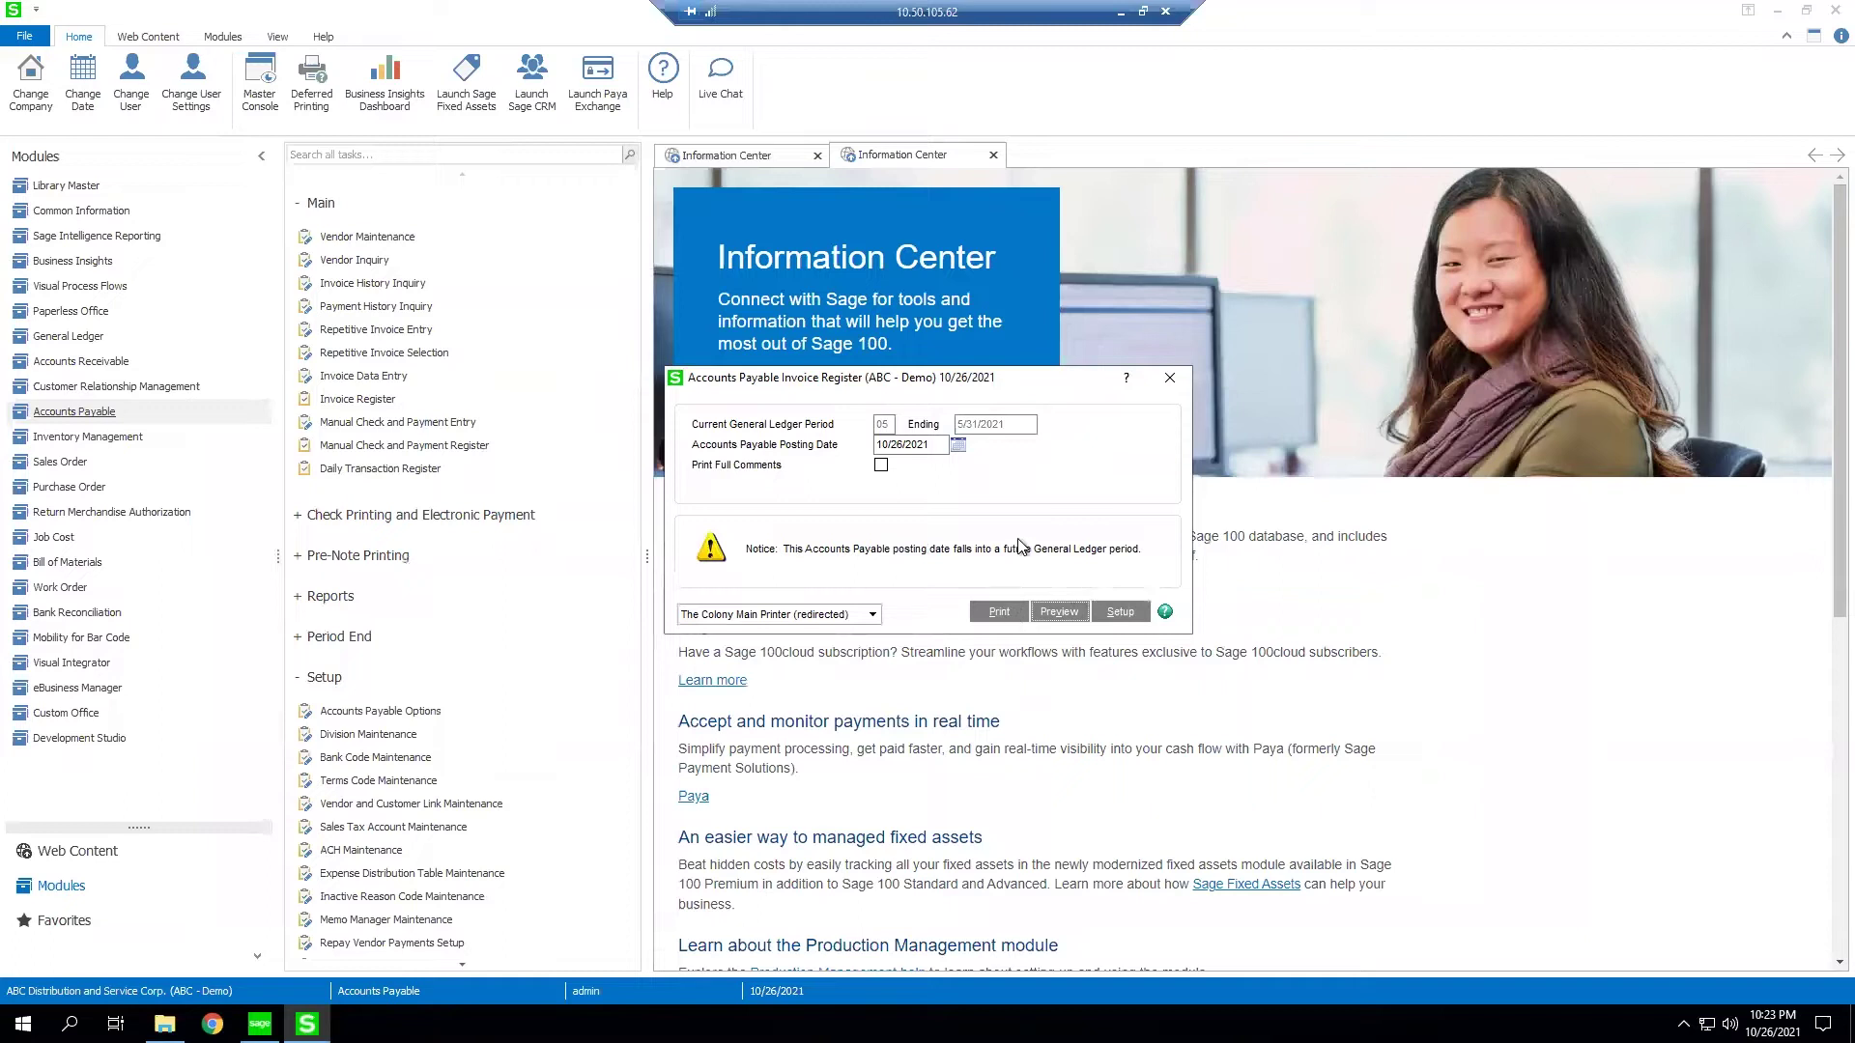
key("alt+v")
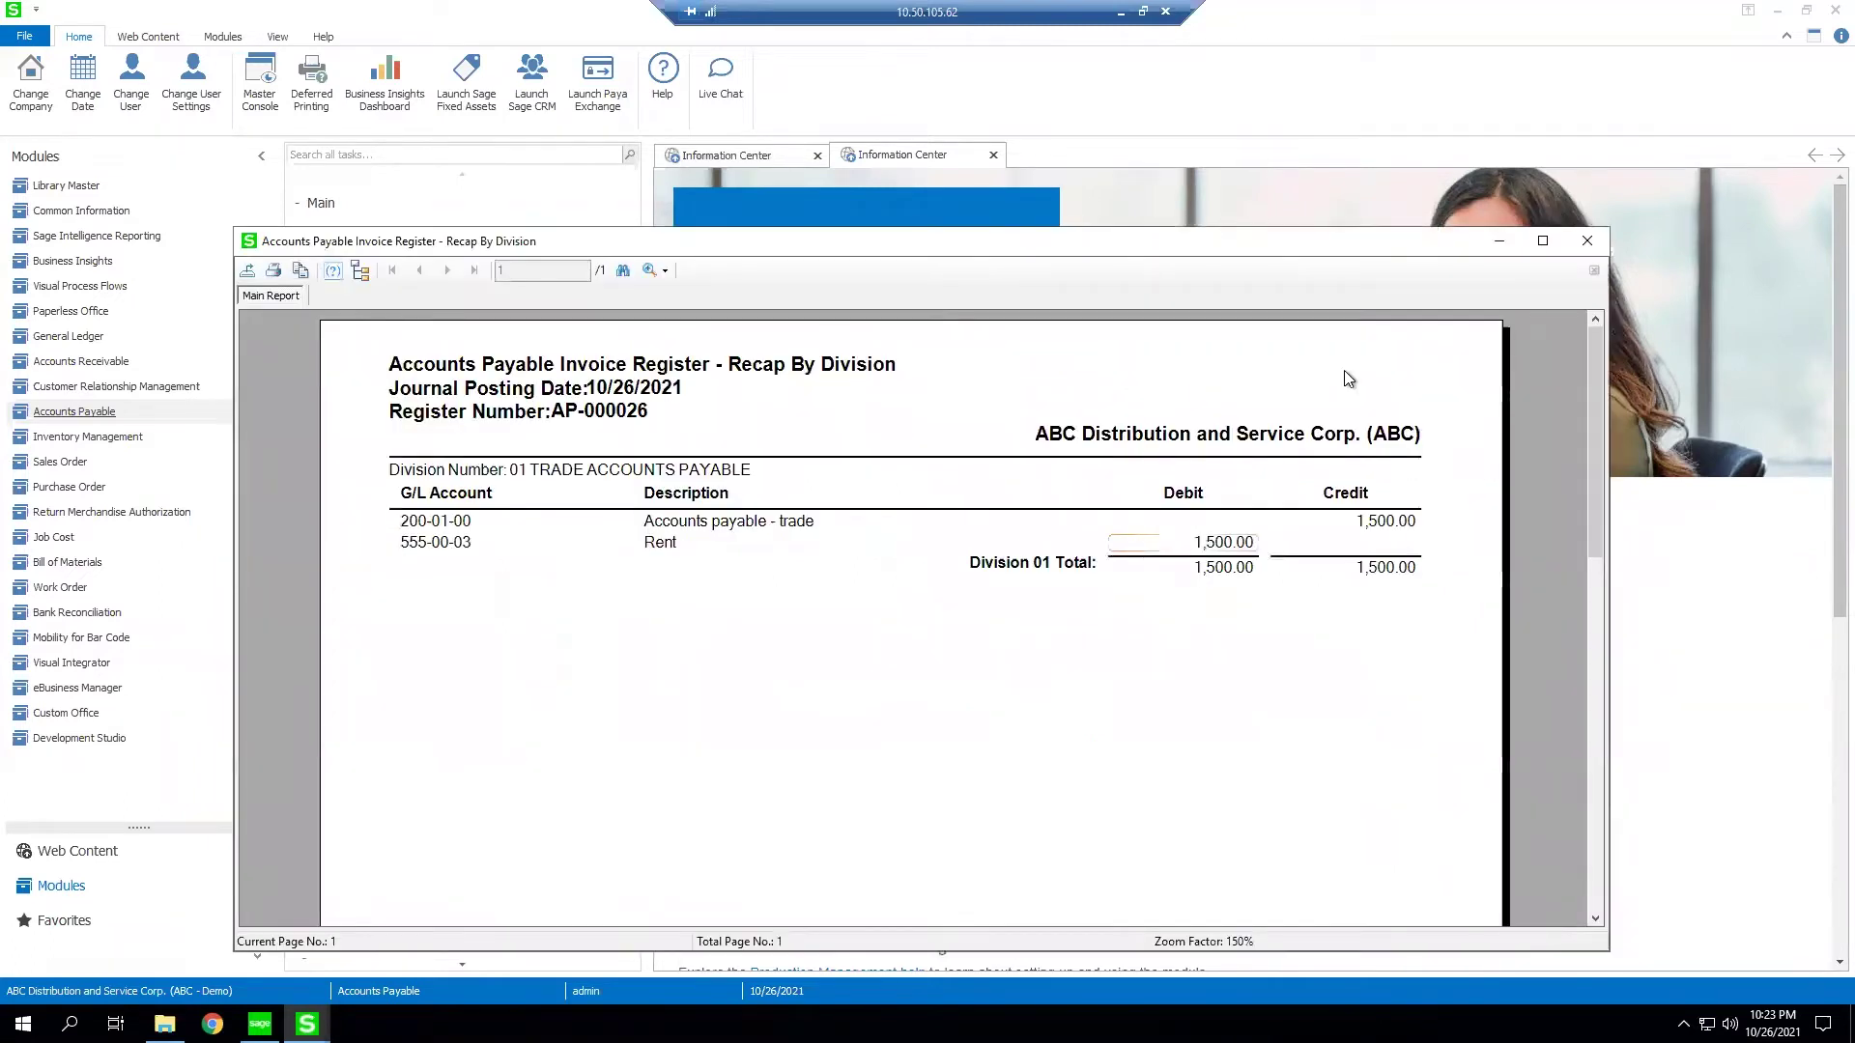
left_click(1588, 241)
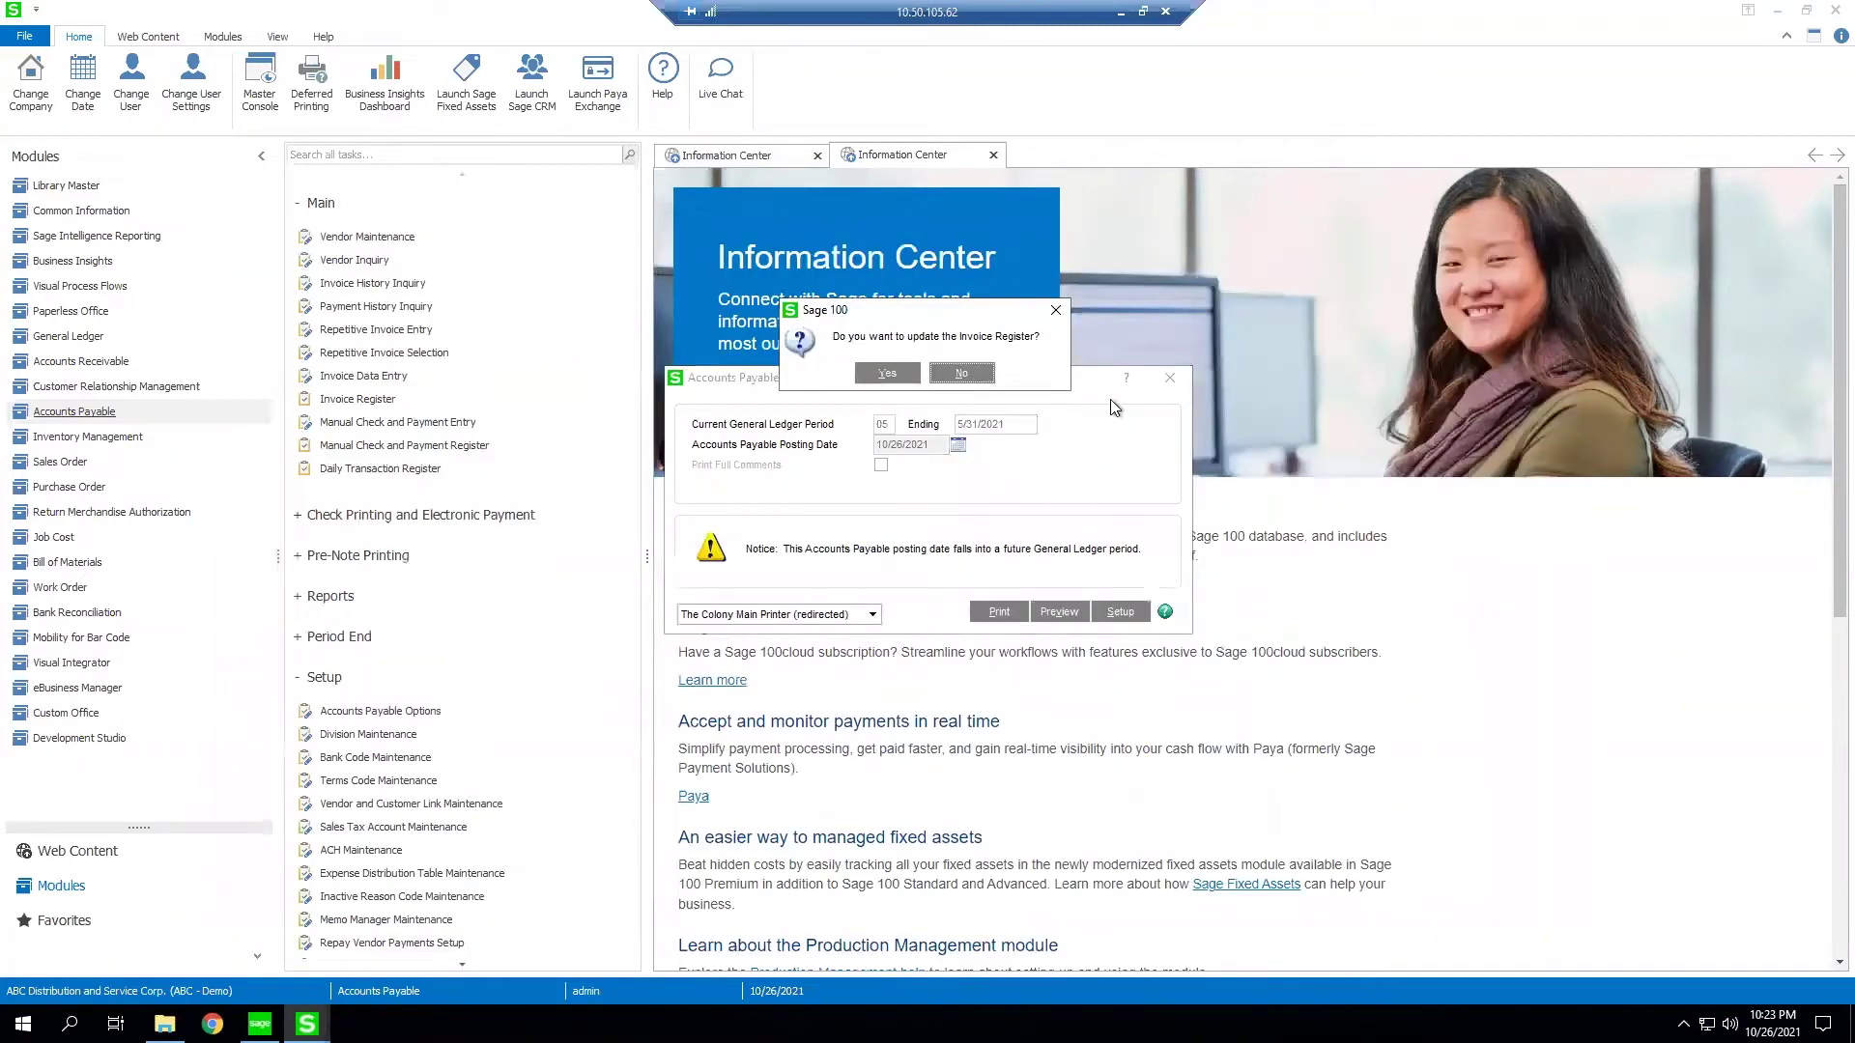
Update the Invoice Register, then print and update the Daily Transaction Register
left_click(885, 377)
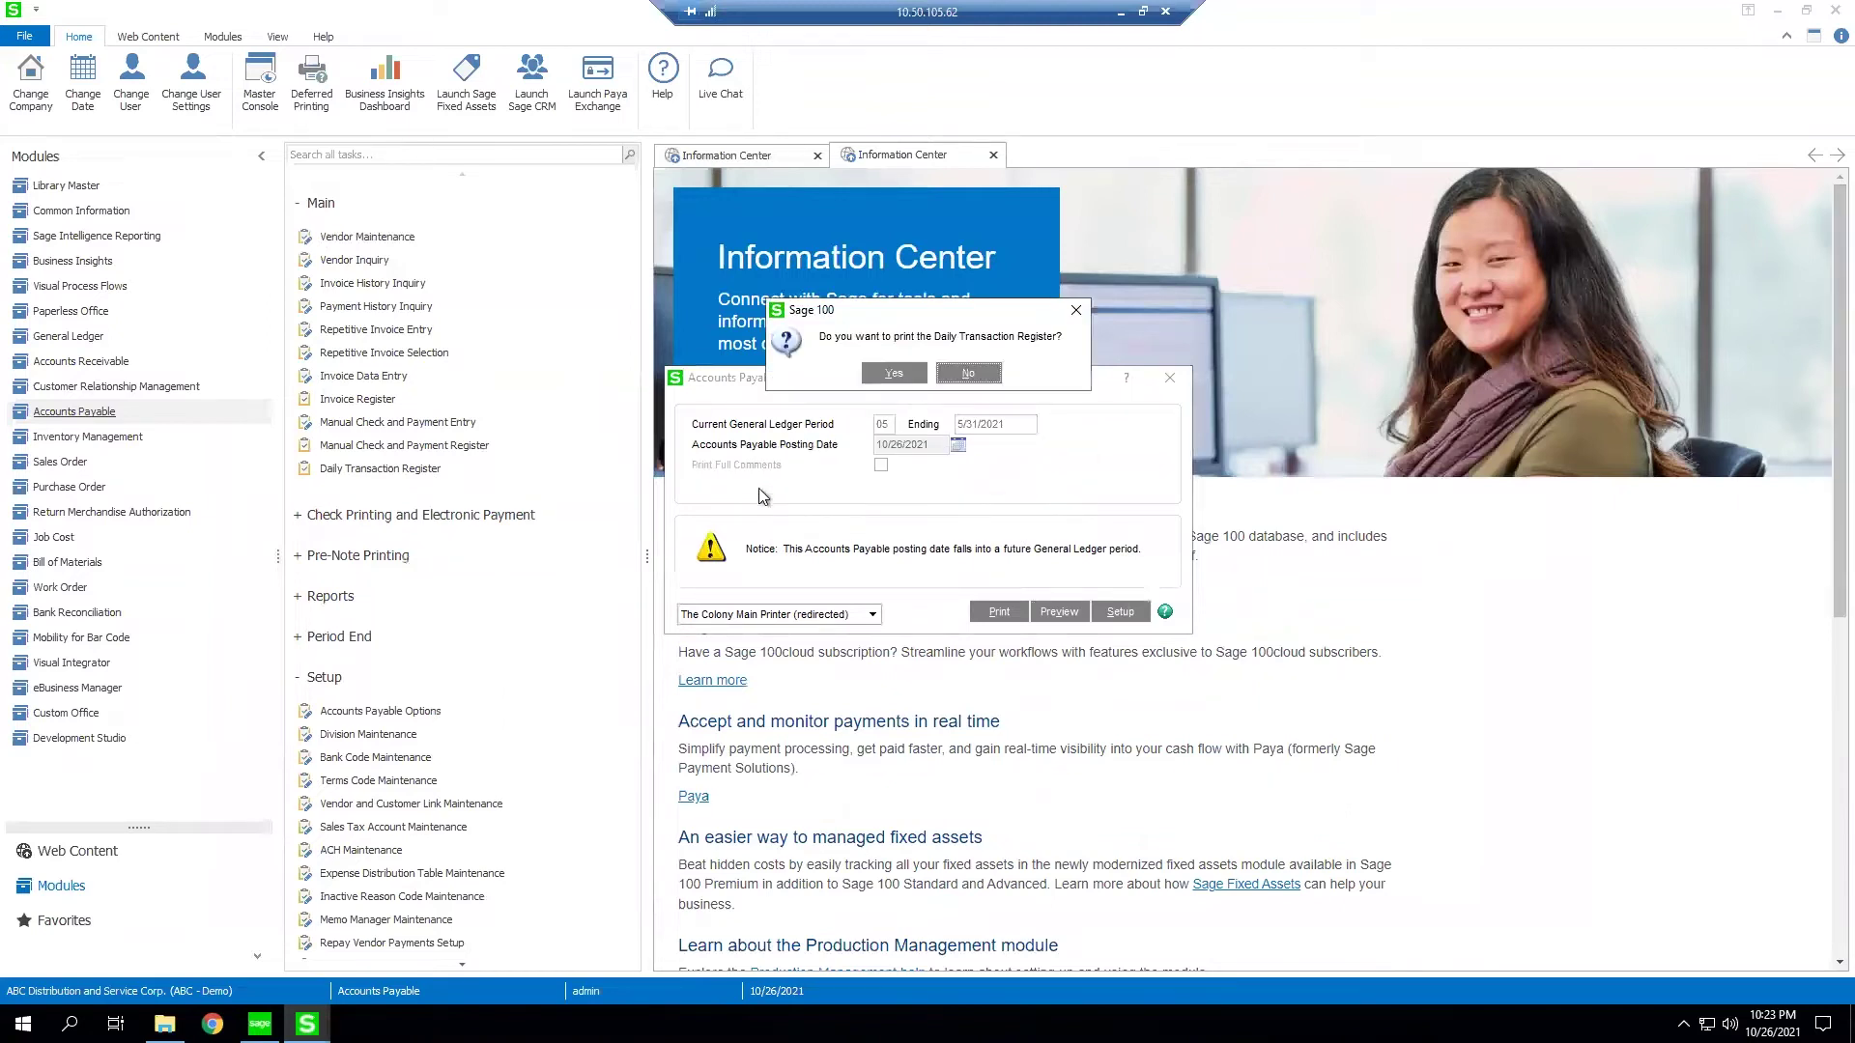
left_click(968, 373)
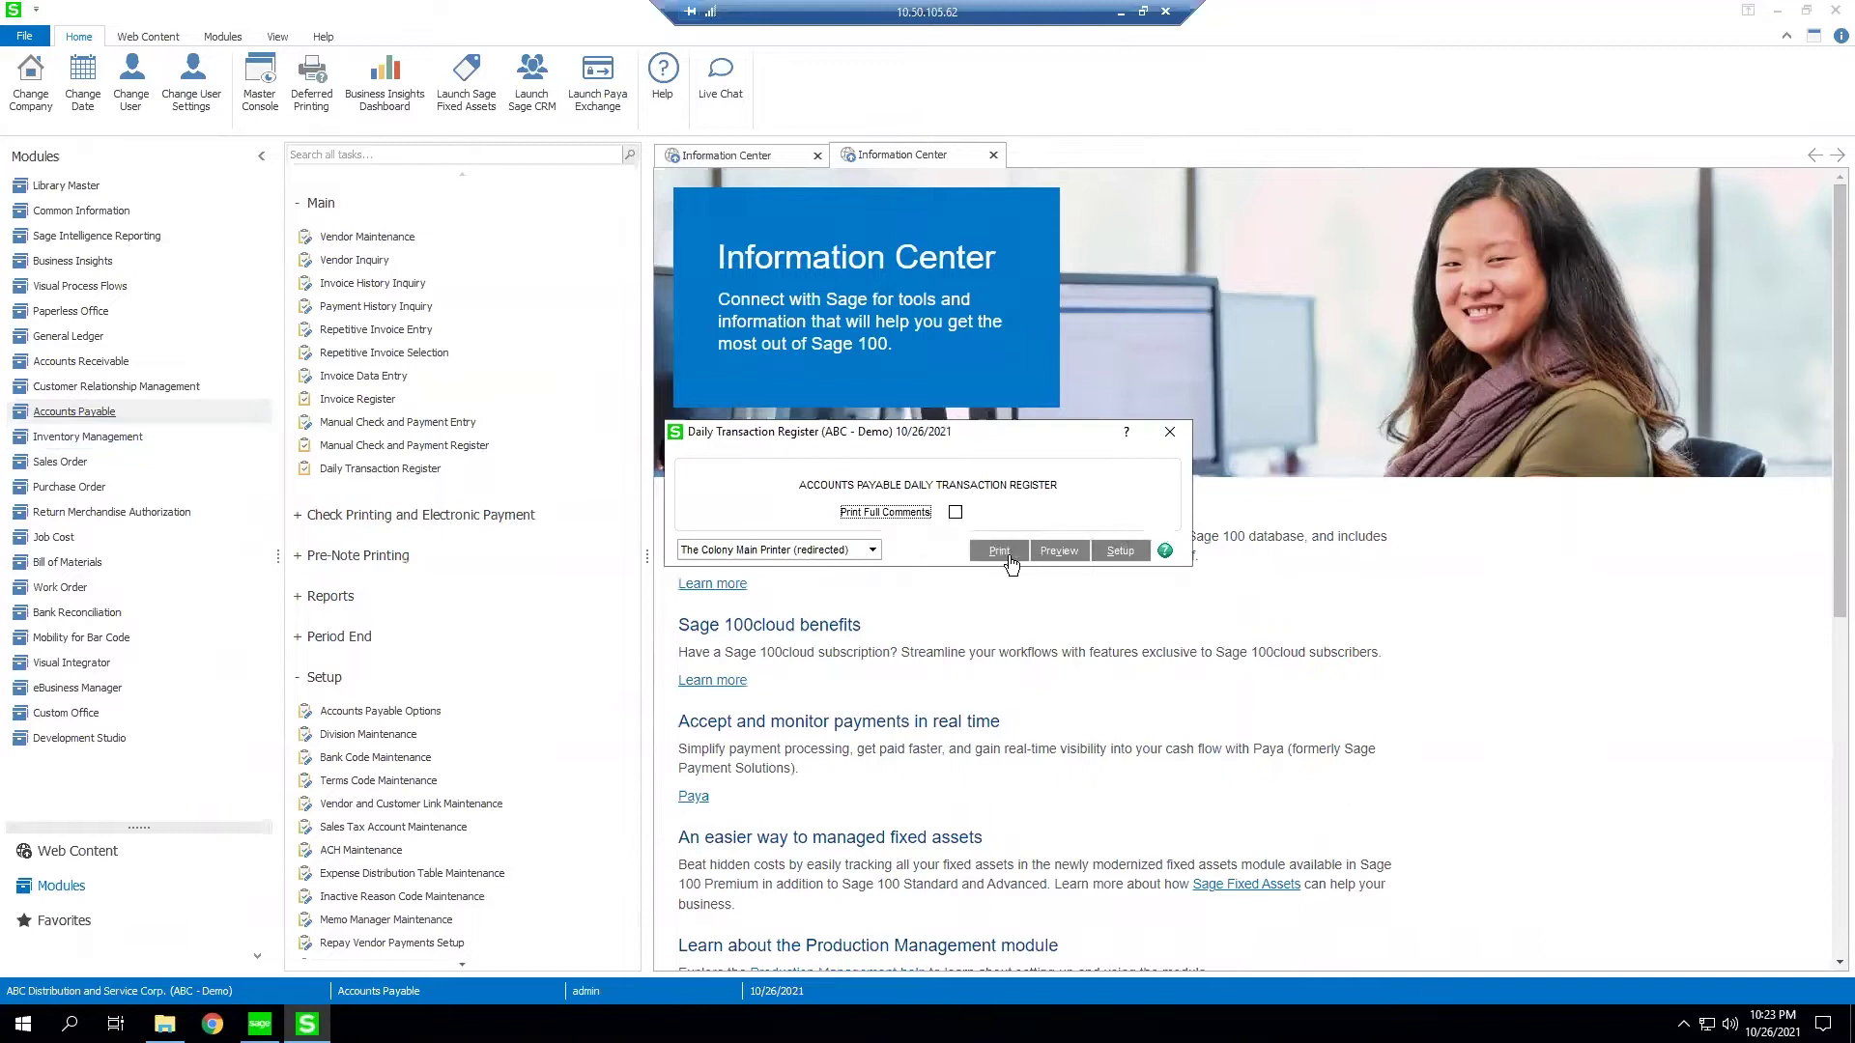
left_click(999, 551)
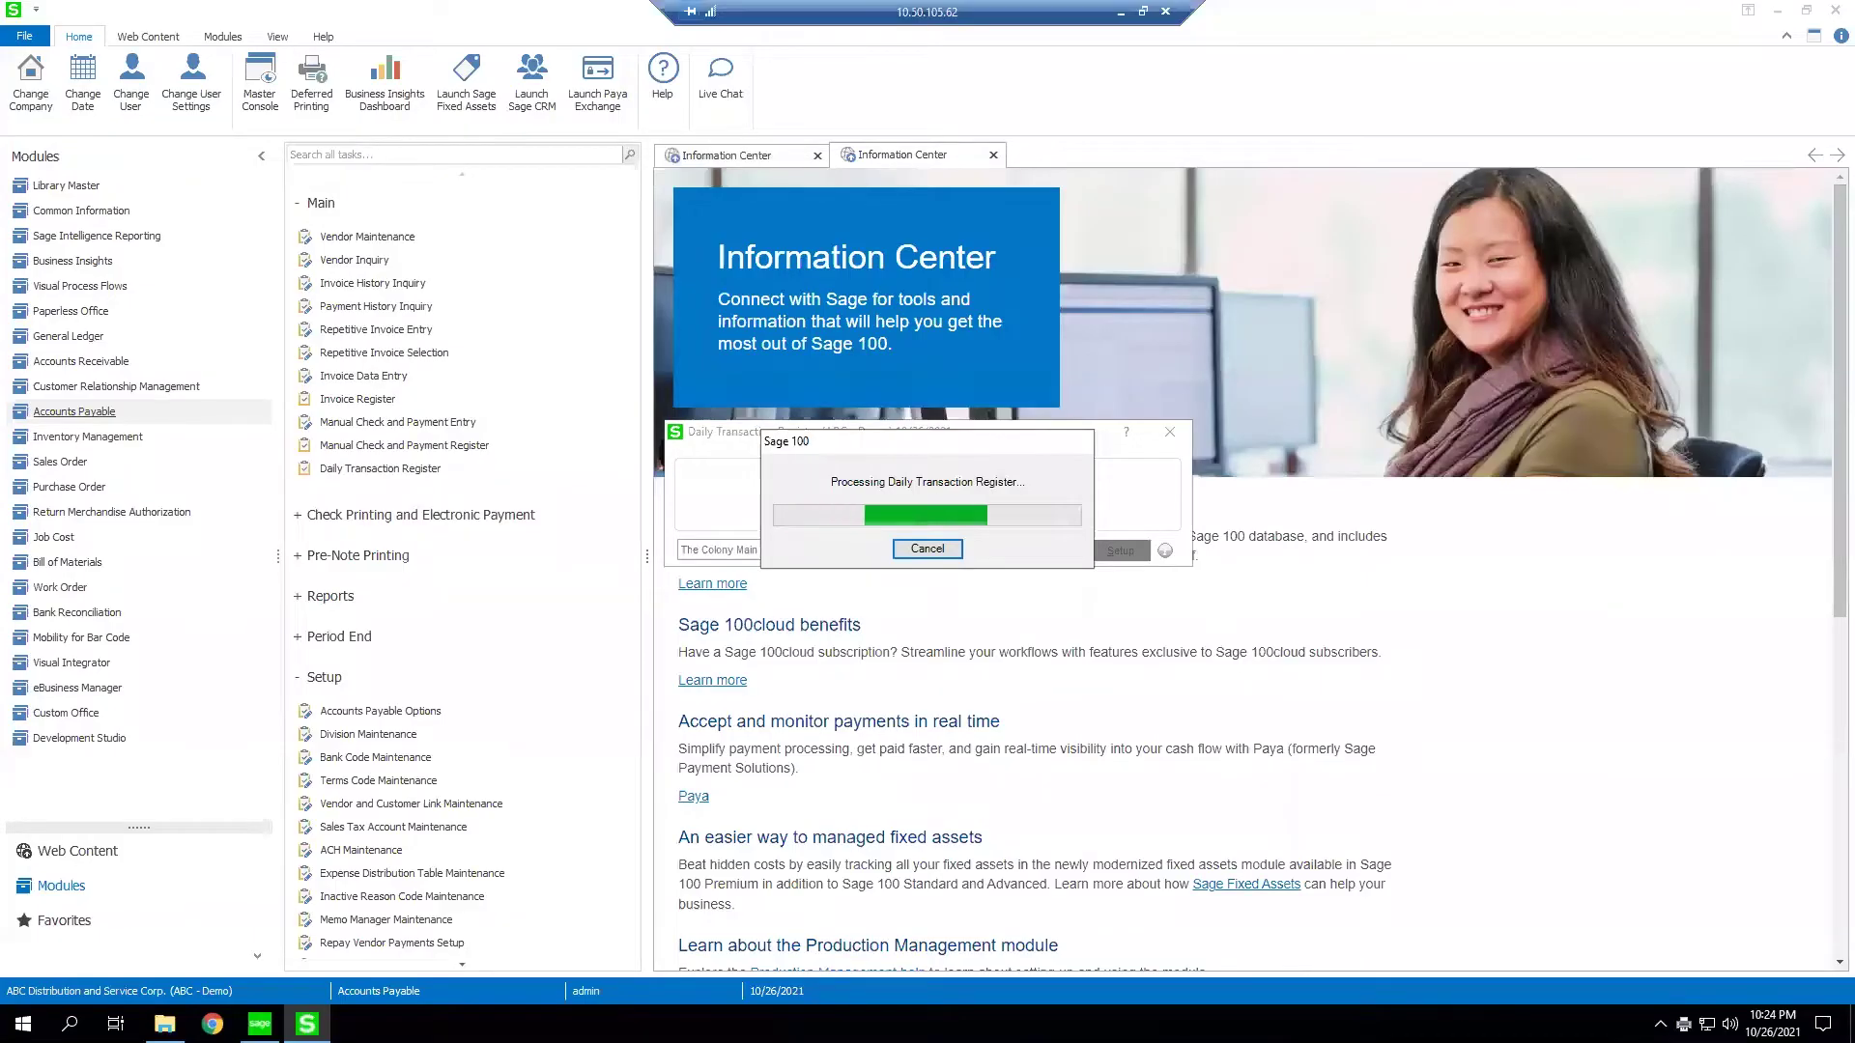
left_click(885, 381)
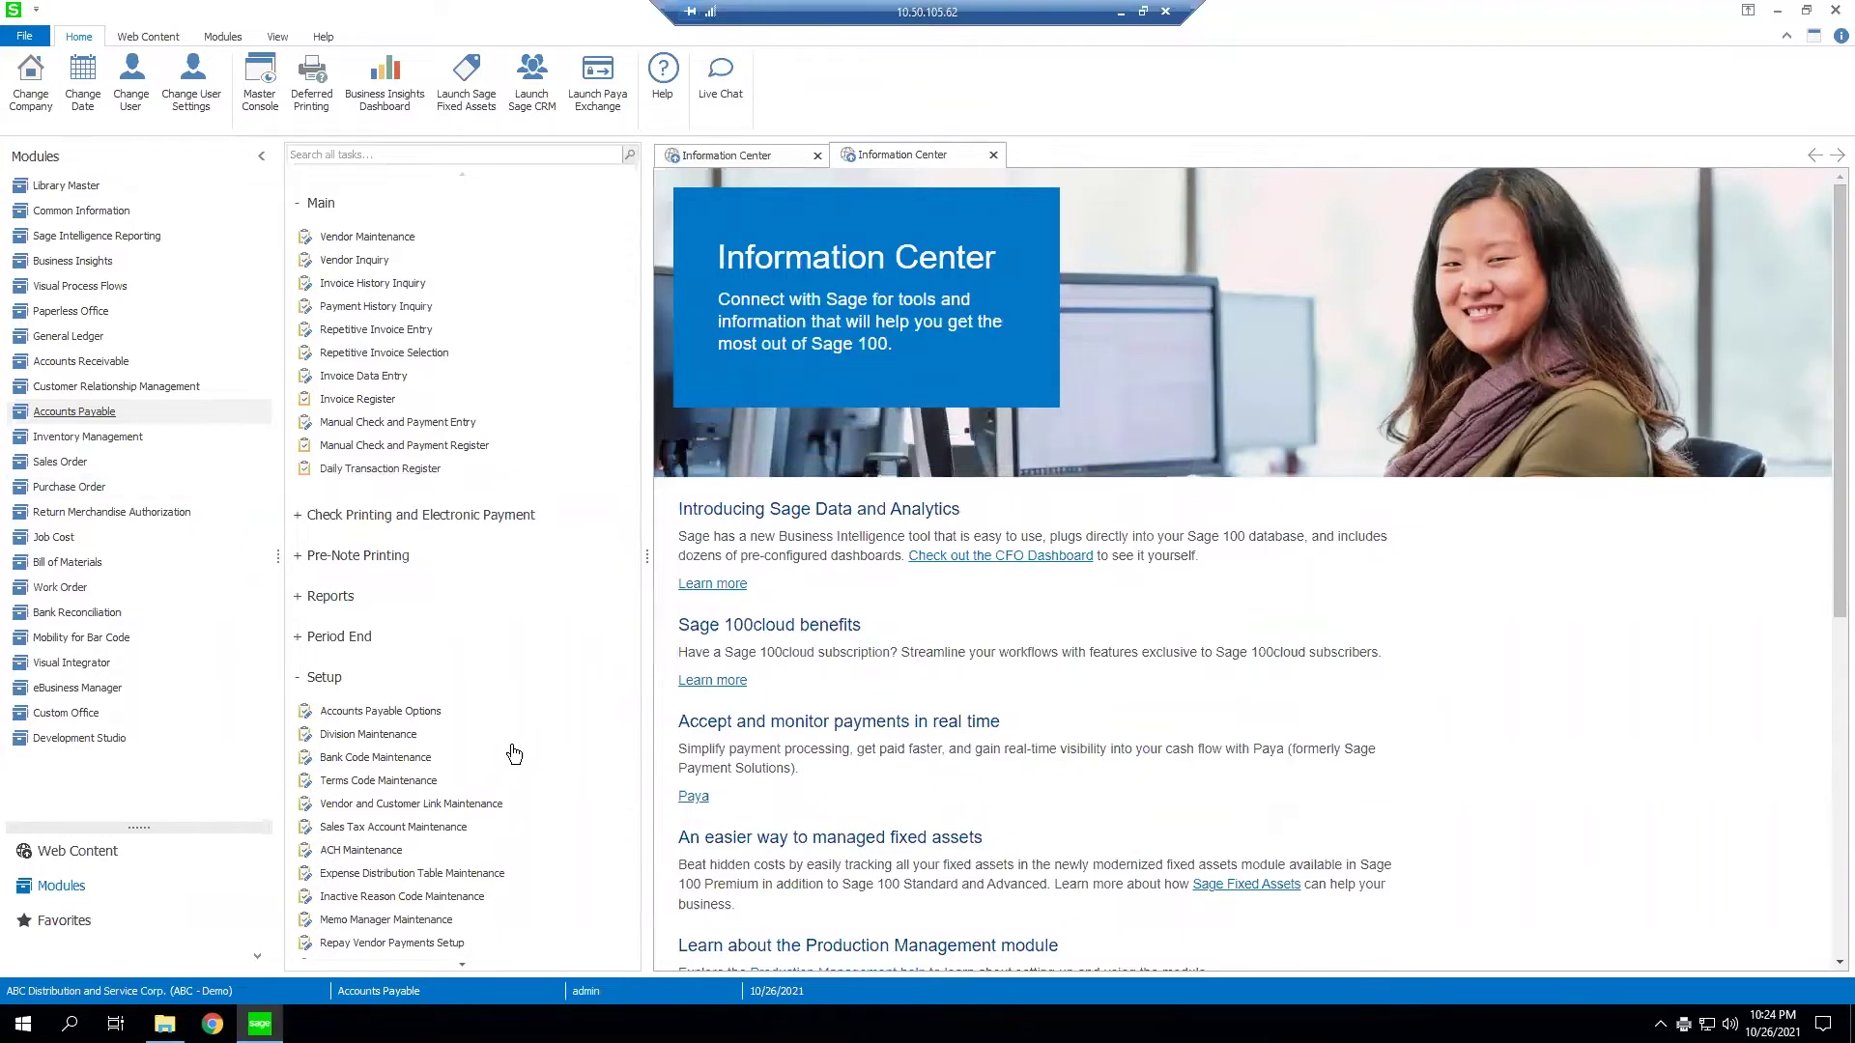
Open Invoice Payment Selection with a 10/26/2025 invoice due date cutoff
left_click(342, 519)
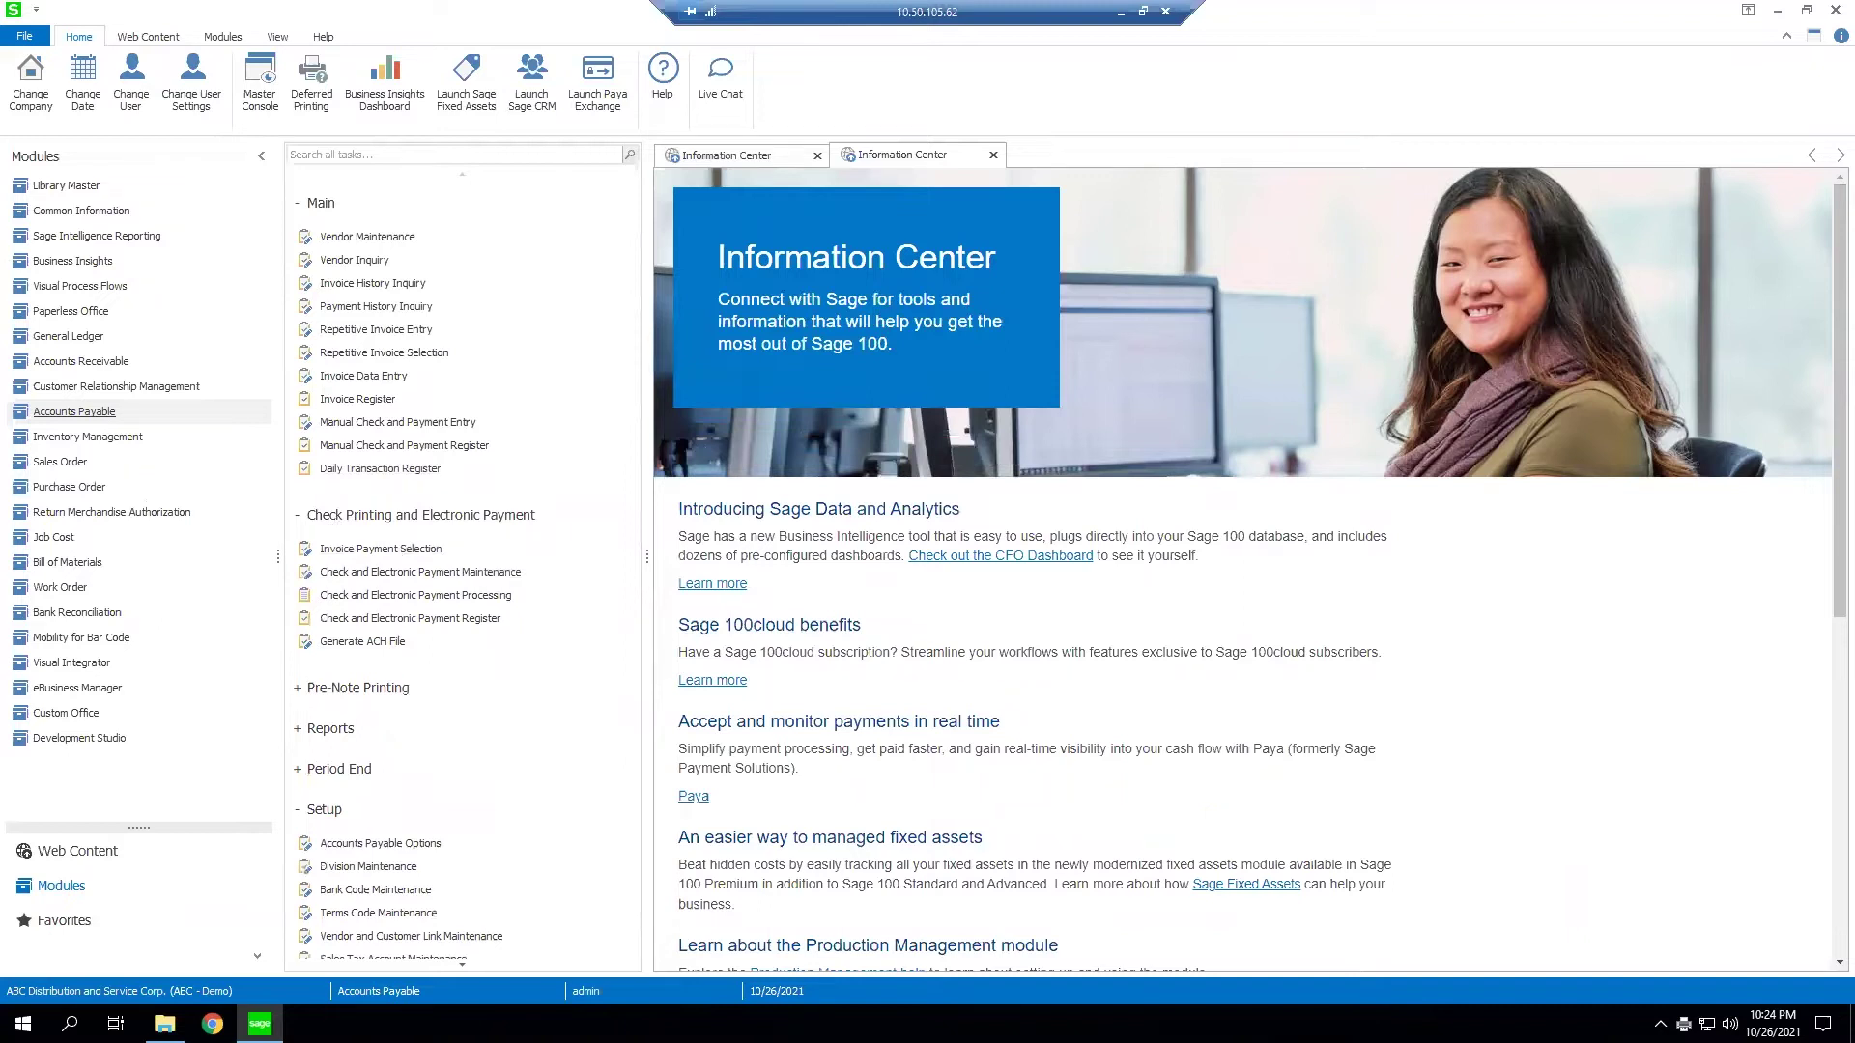
left_click(377, 548)
left_click(856, 364)
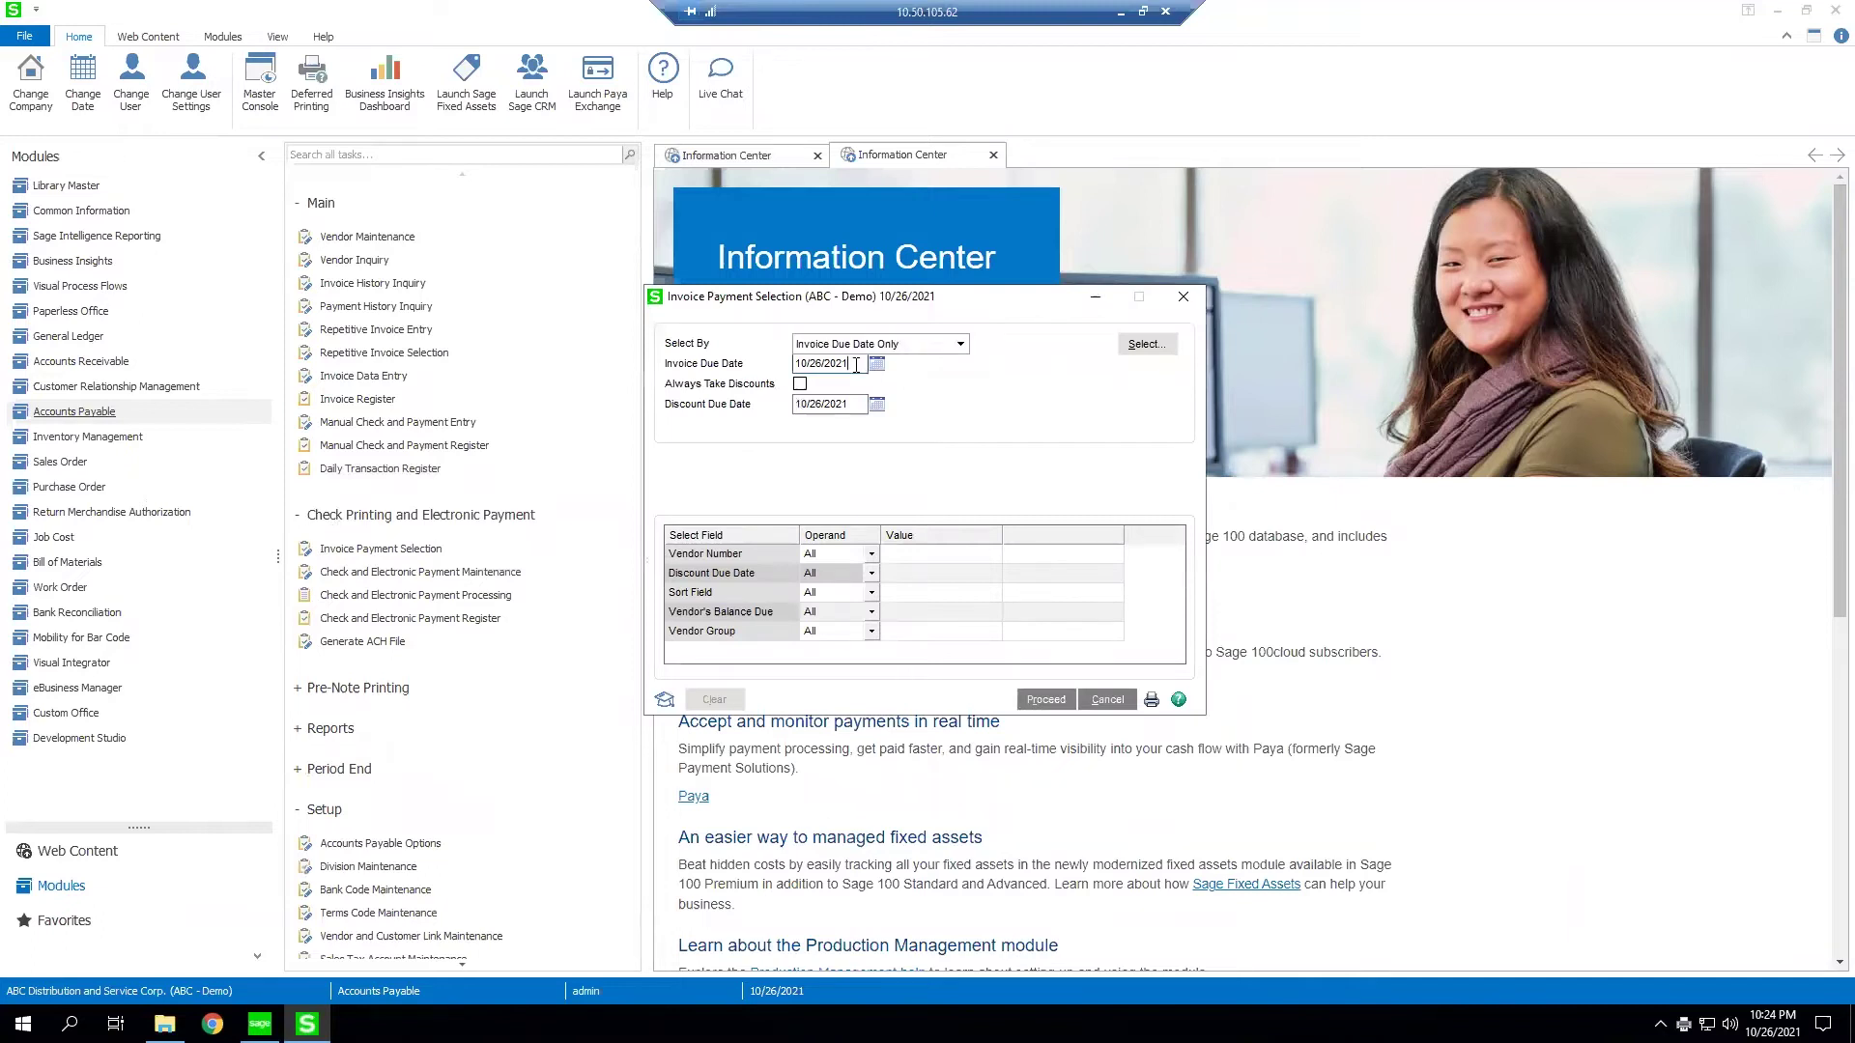
key("BackSpace")
type("5")
key("shift+Home")
Select invoice REPAYVENDORDEMO for payment and preview the listing's Pay with Repay Vendor Payments line
left_click(1161, 350)
left_click(865, 396)
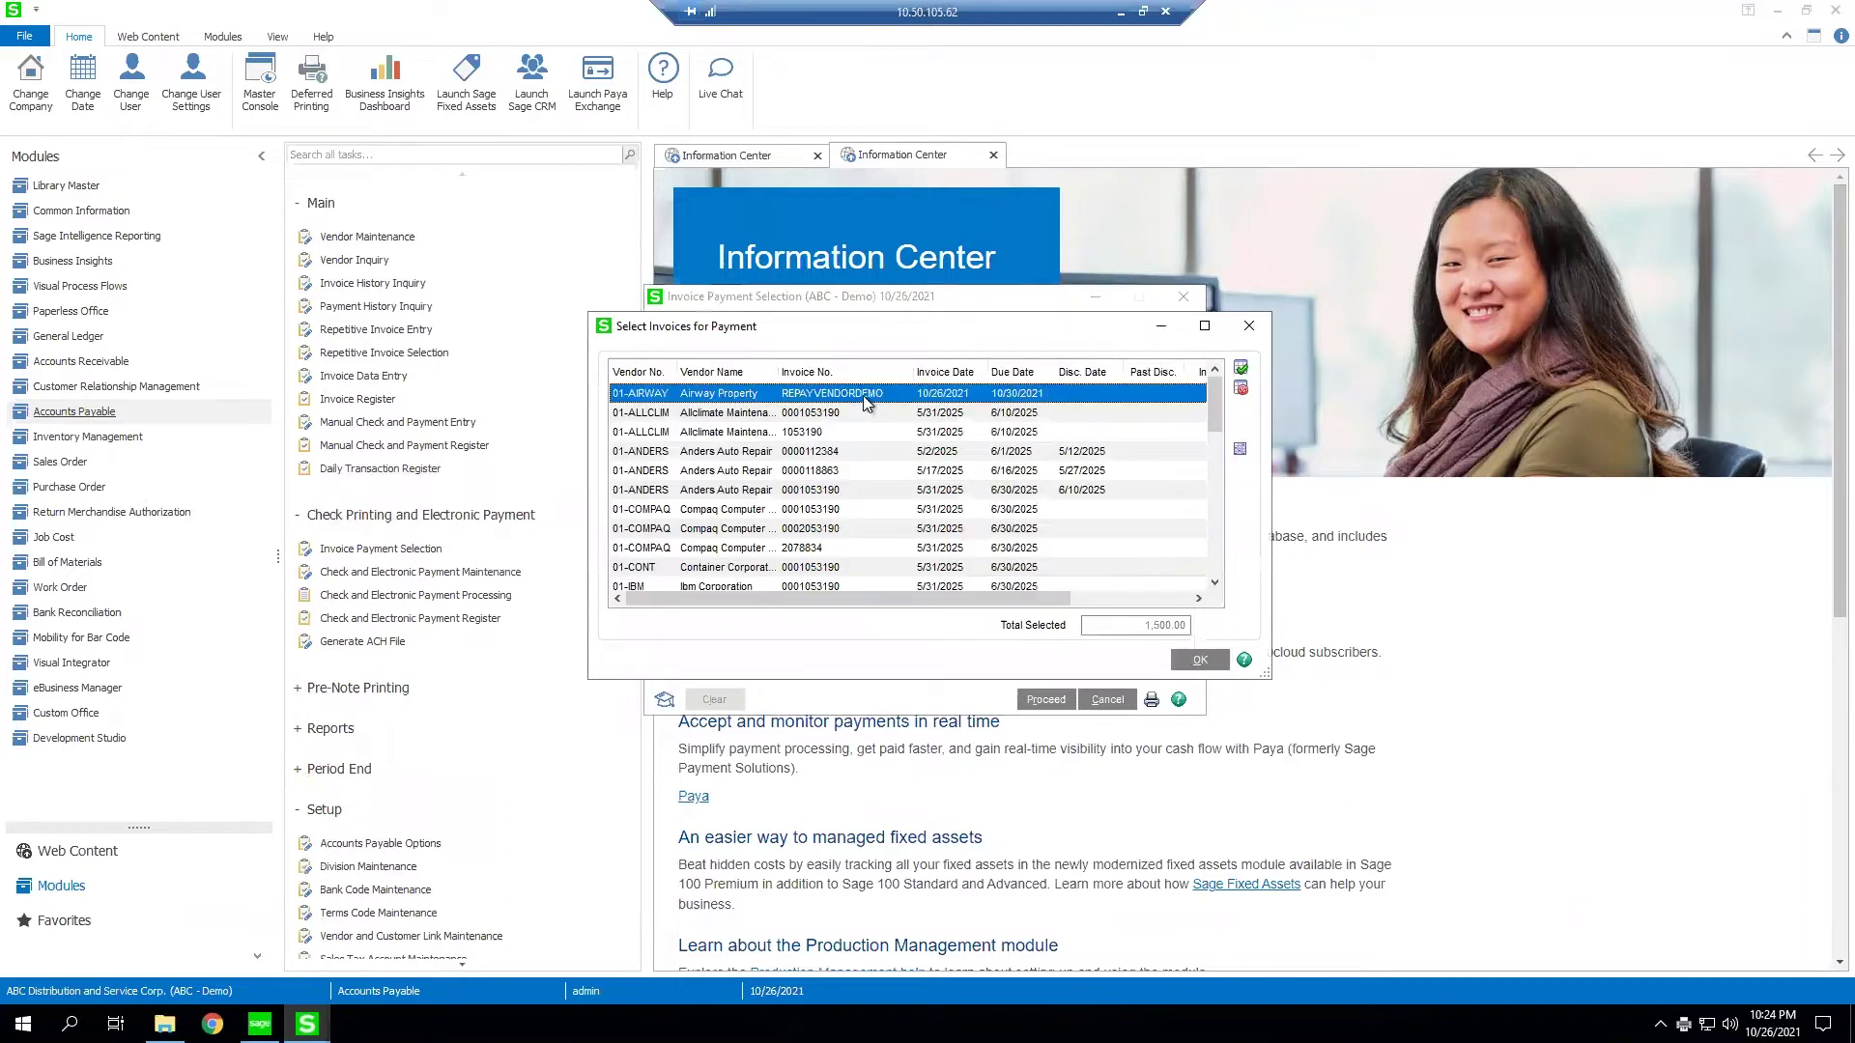
left_click(1212, 666)
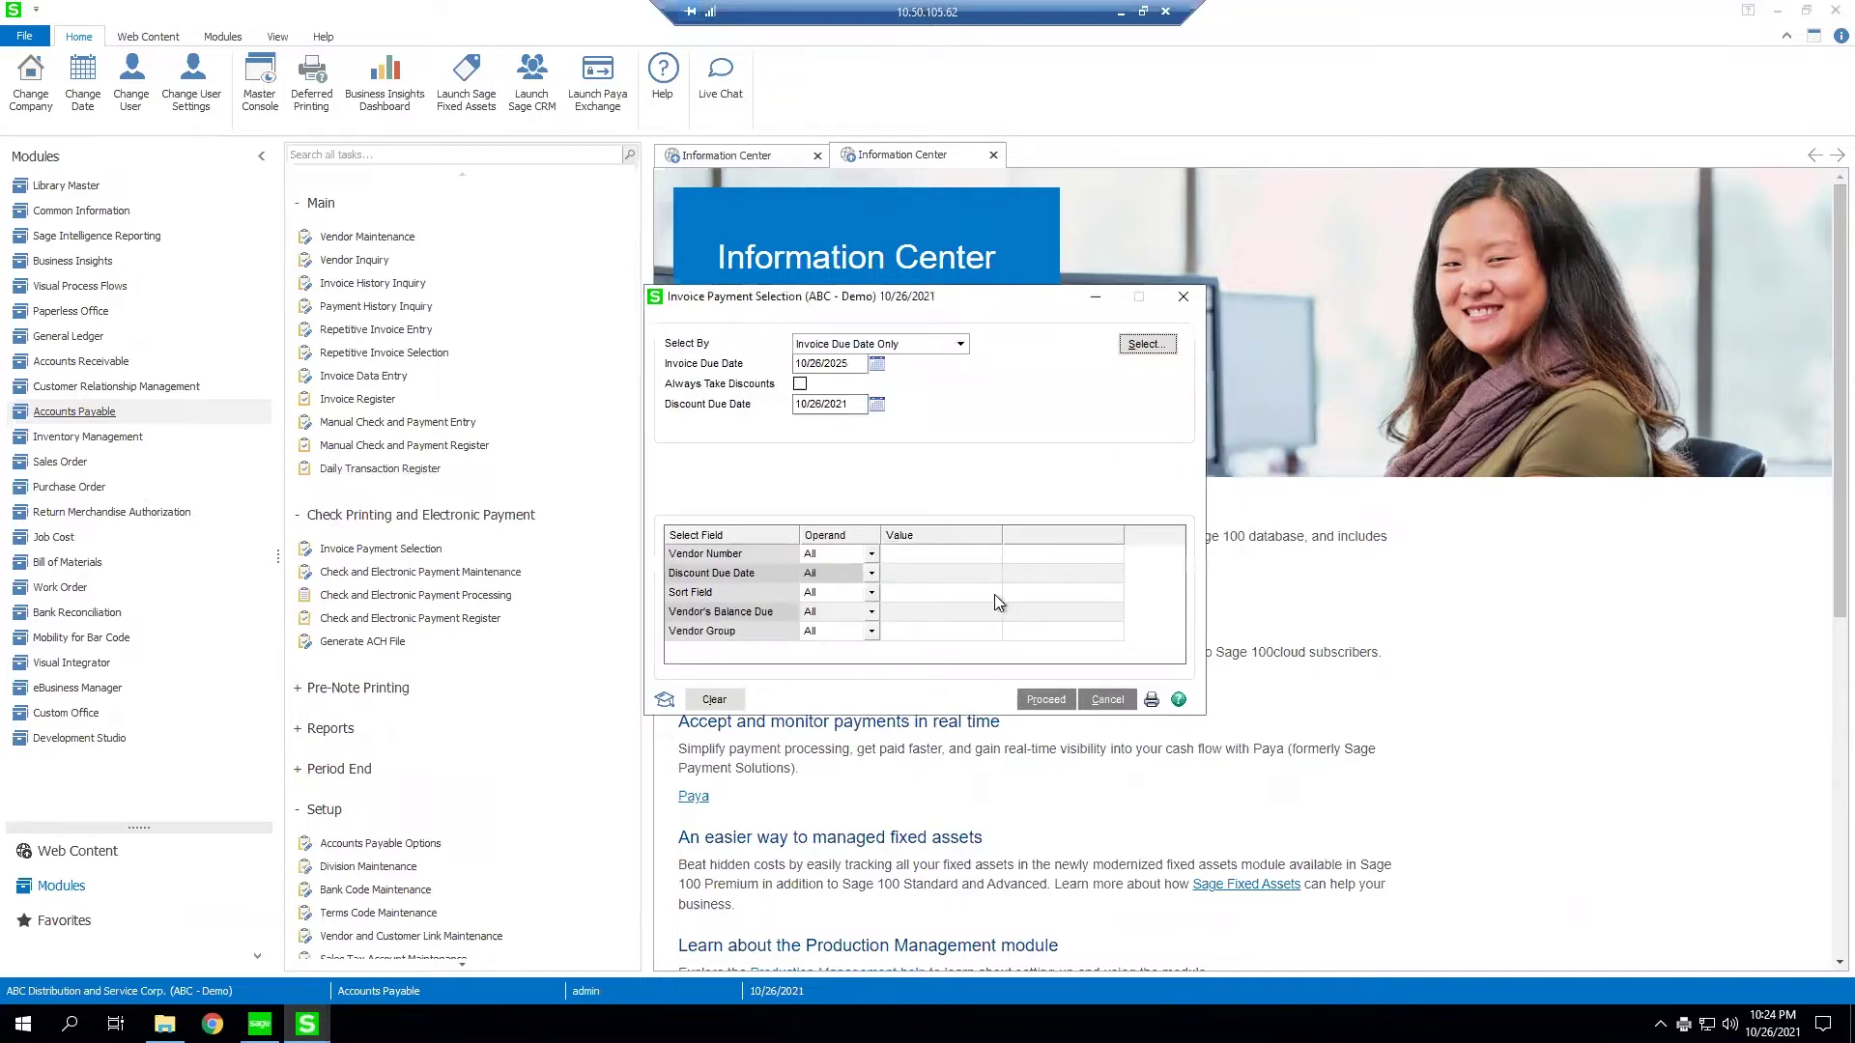
left_click(1151, 702)
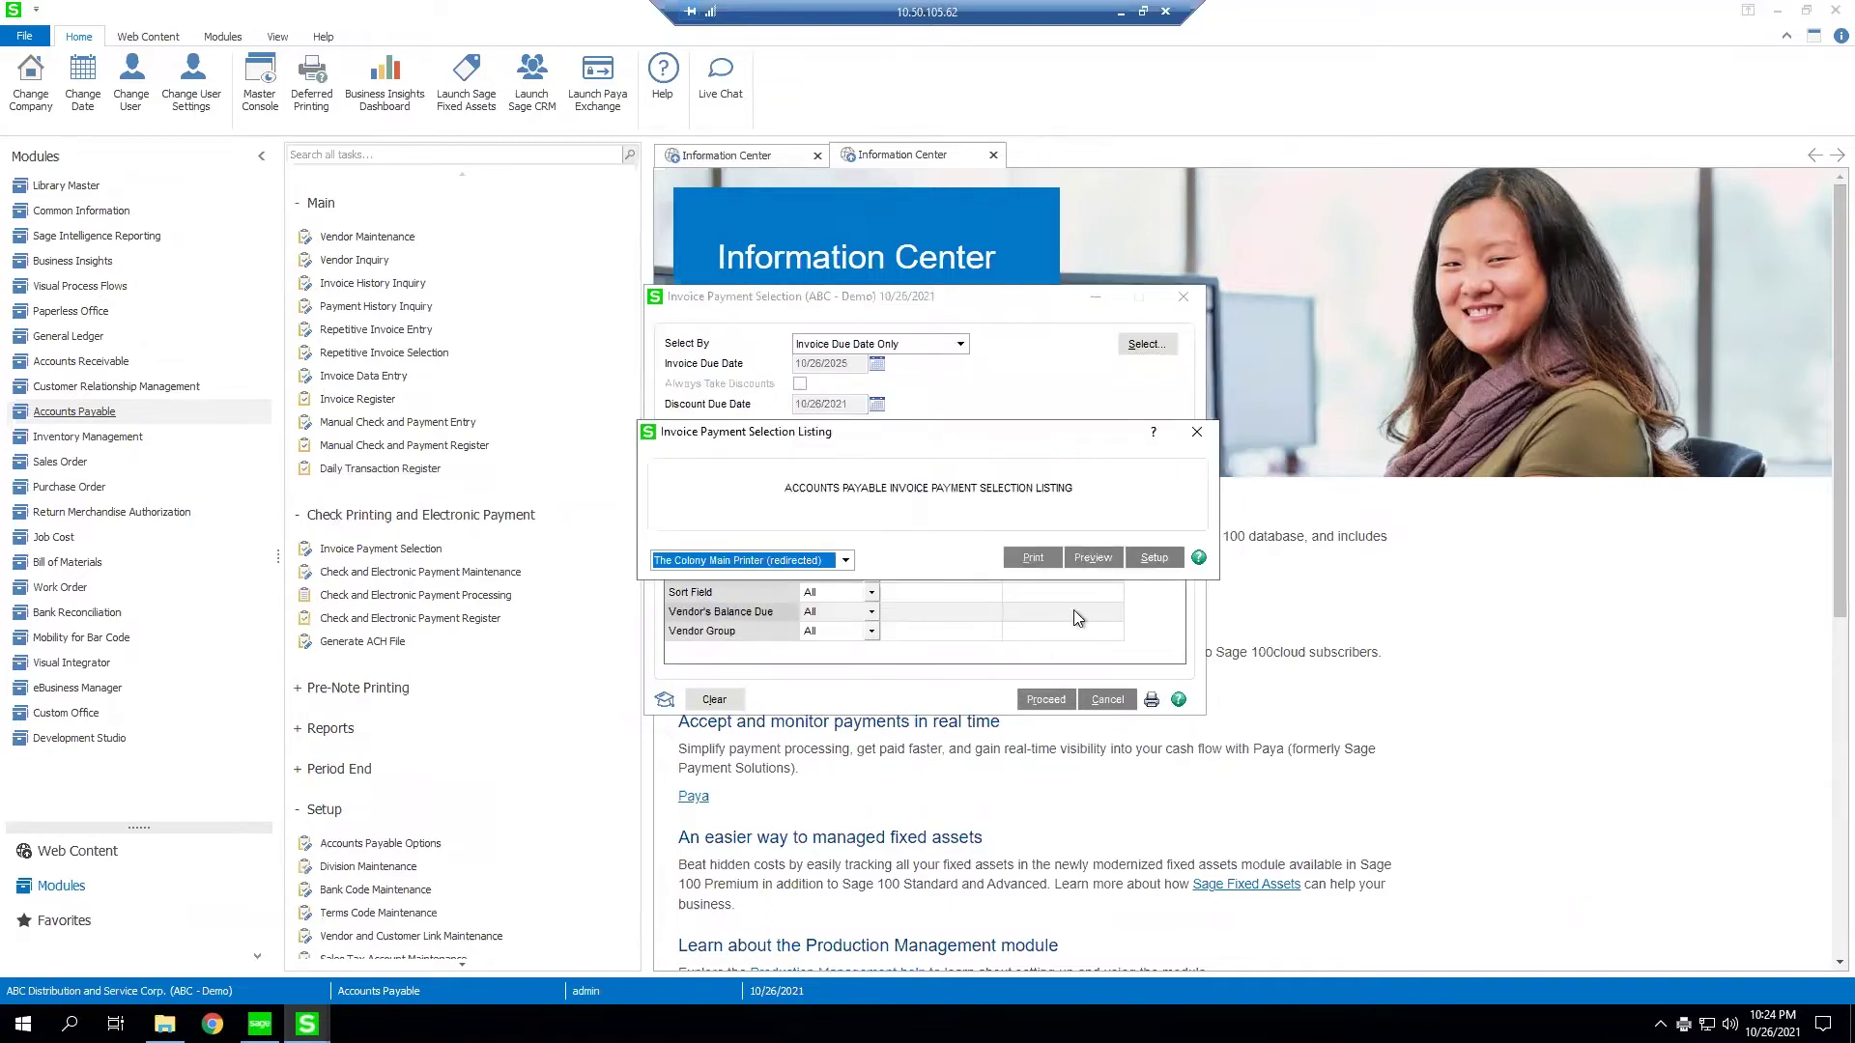
left_click(1093, 558)
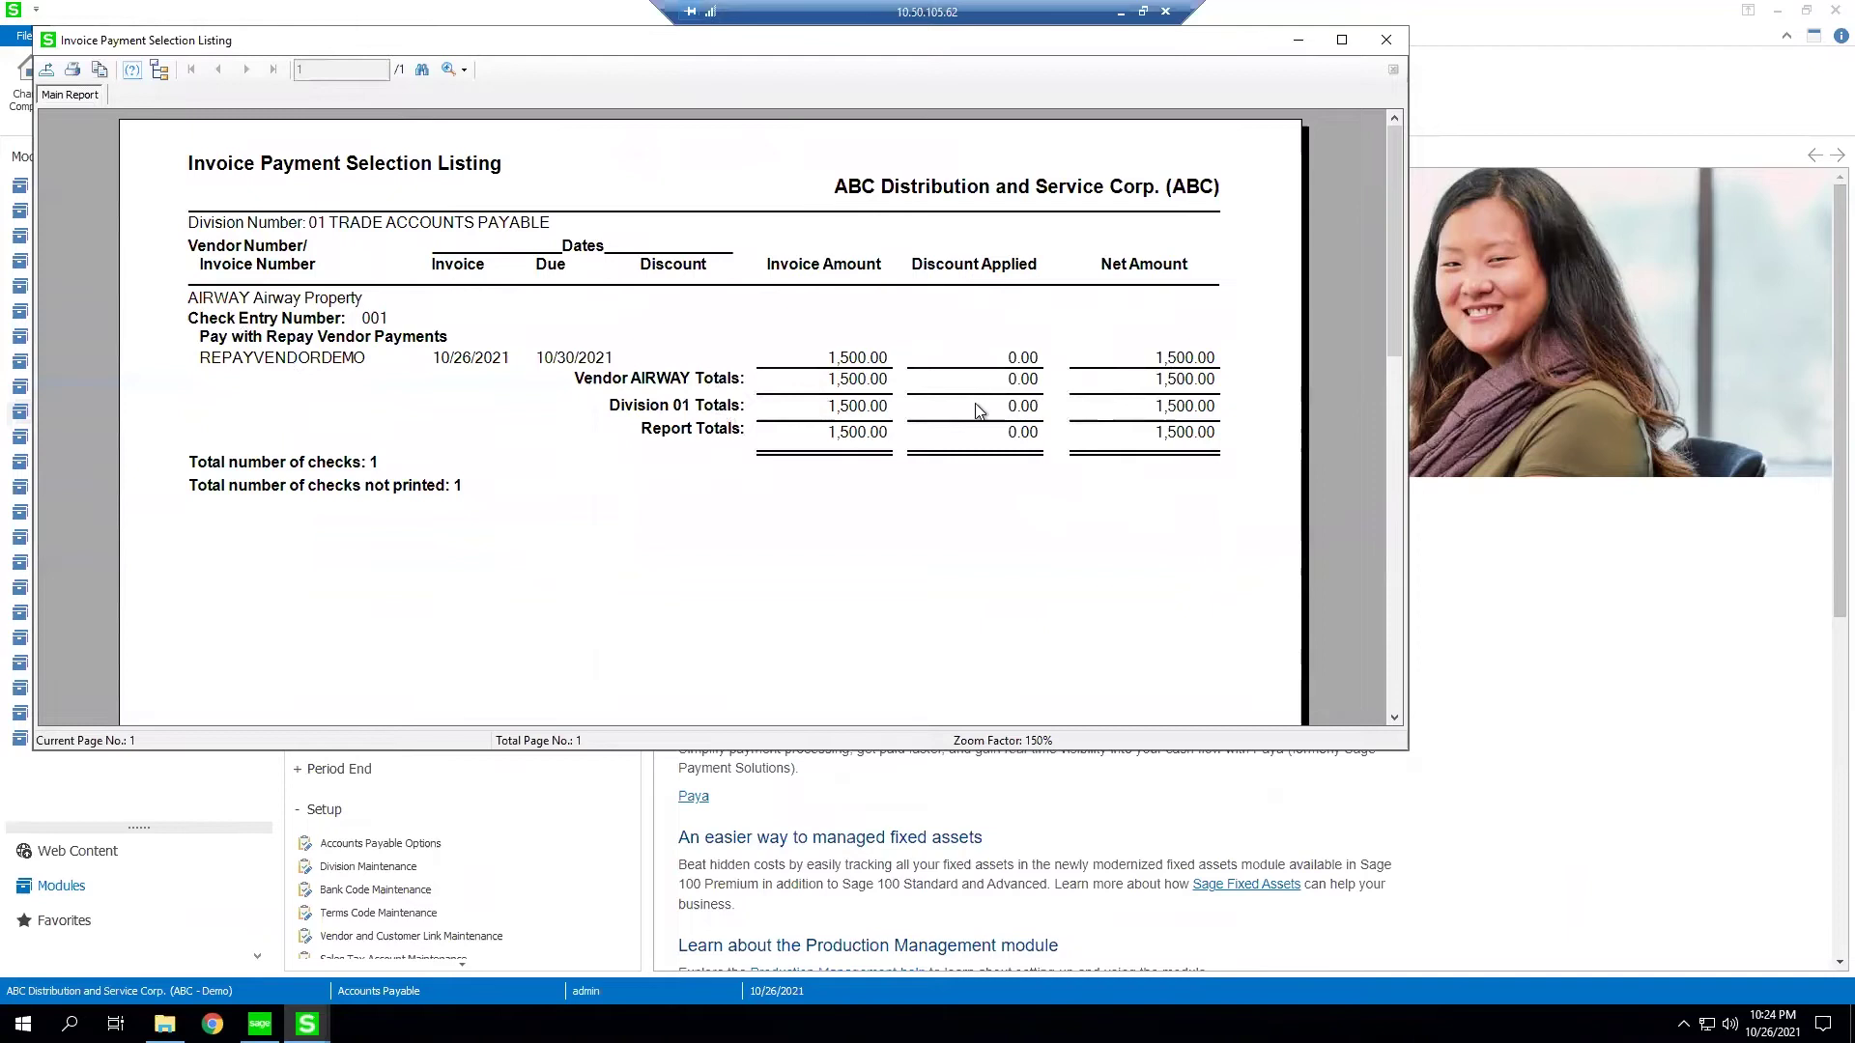
left_click(213, 338)
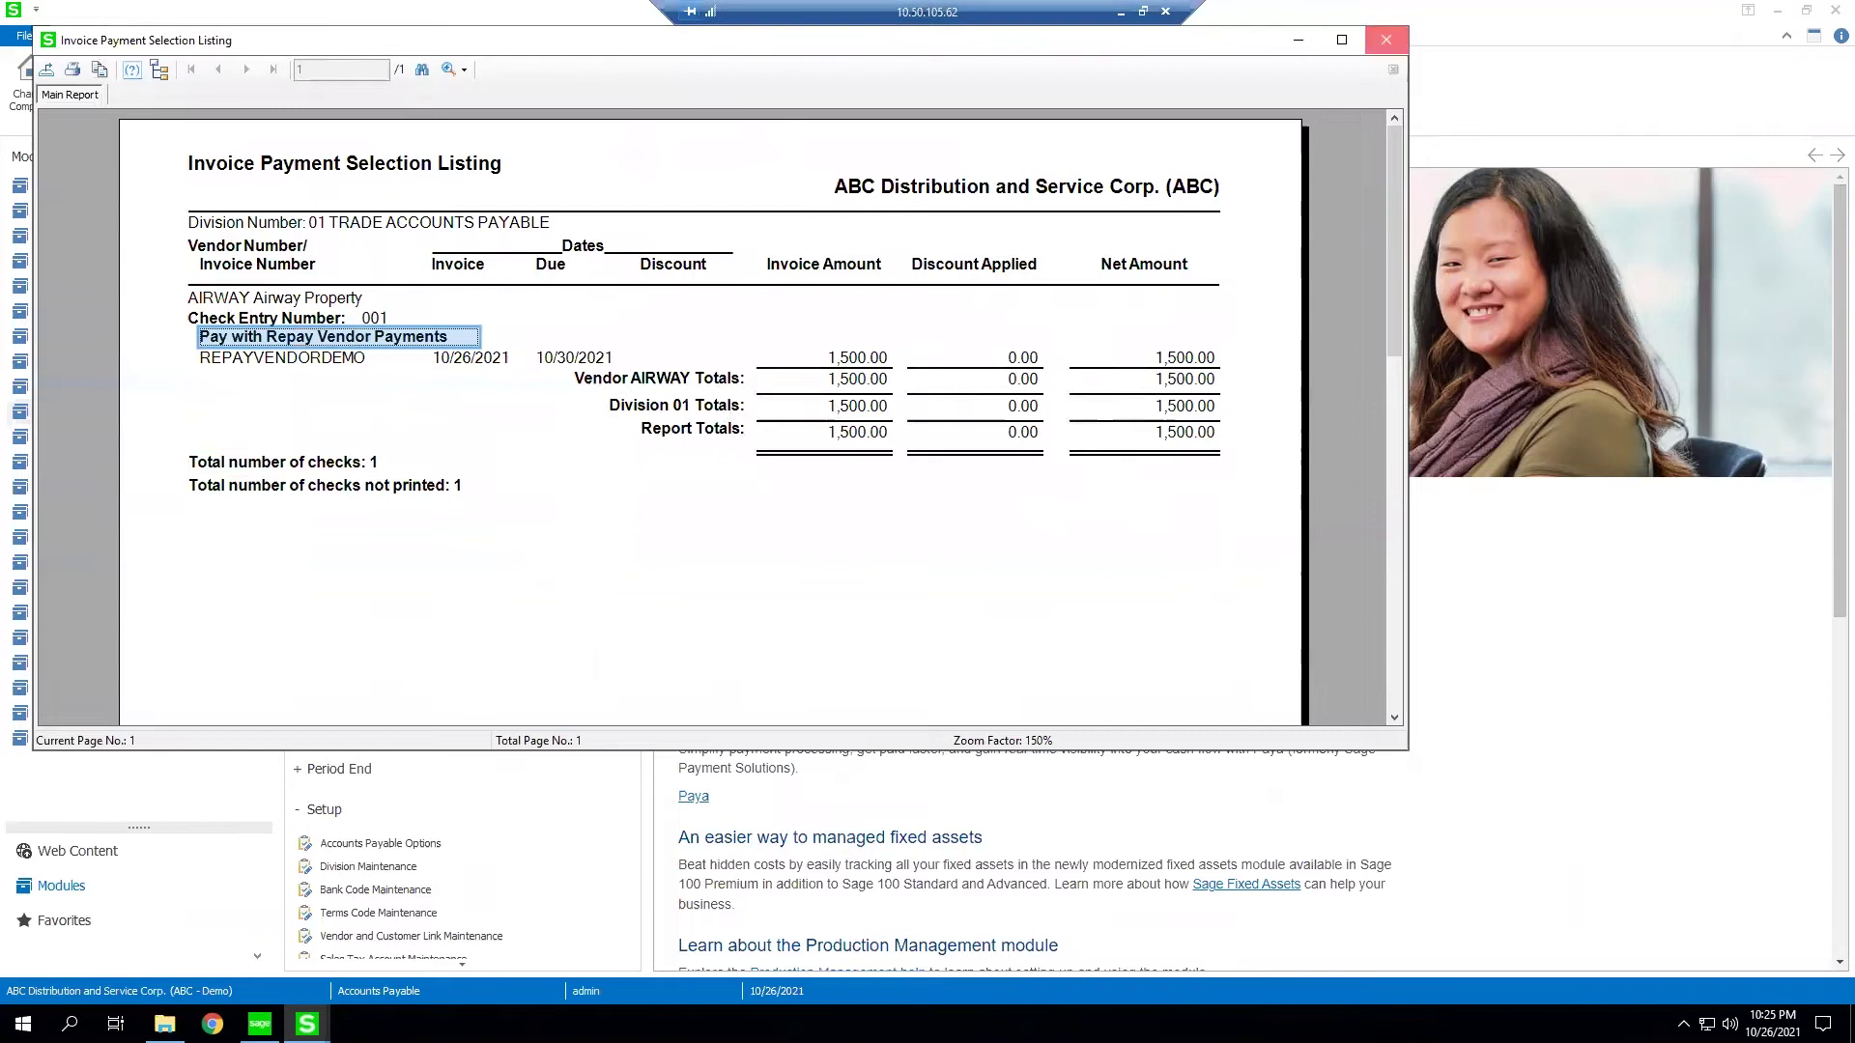
left_click(1386, 40)
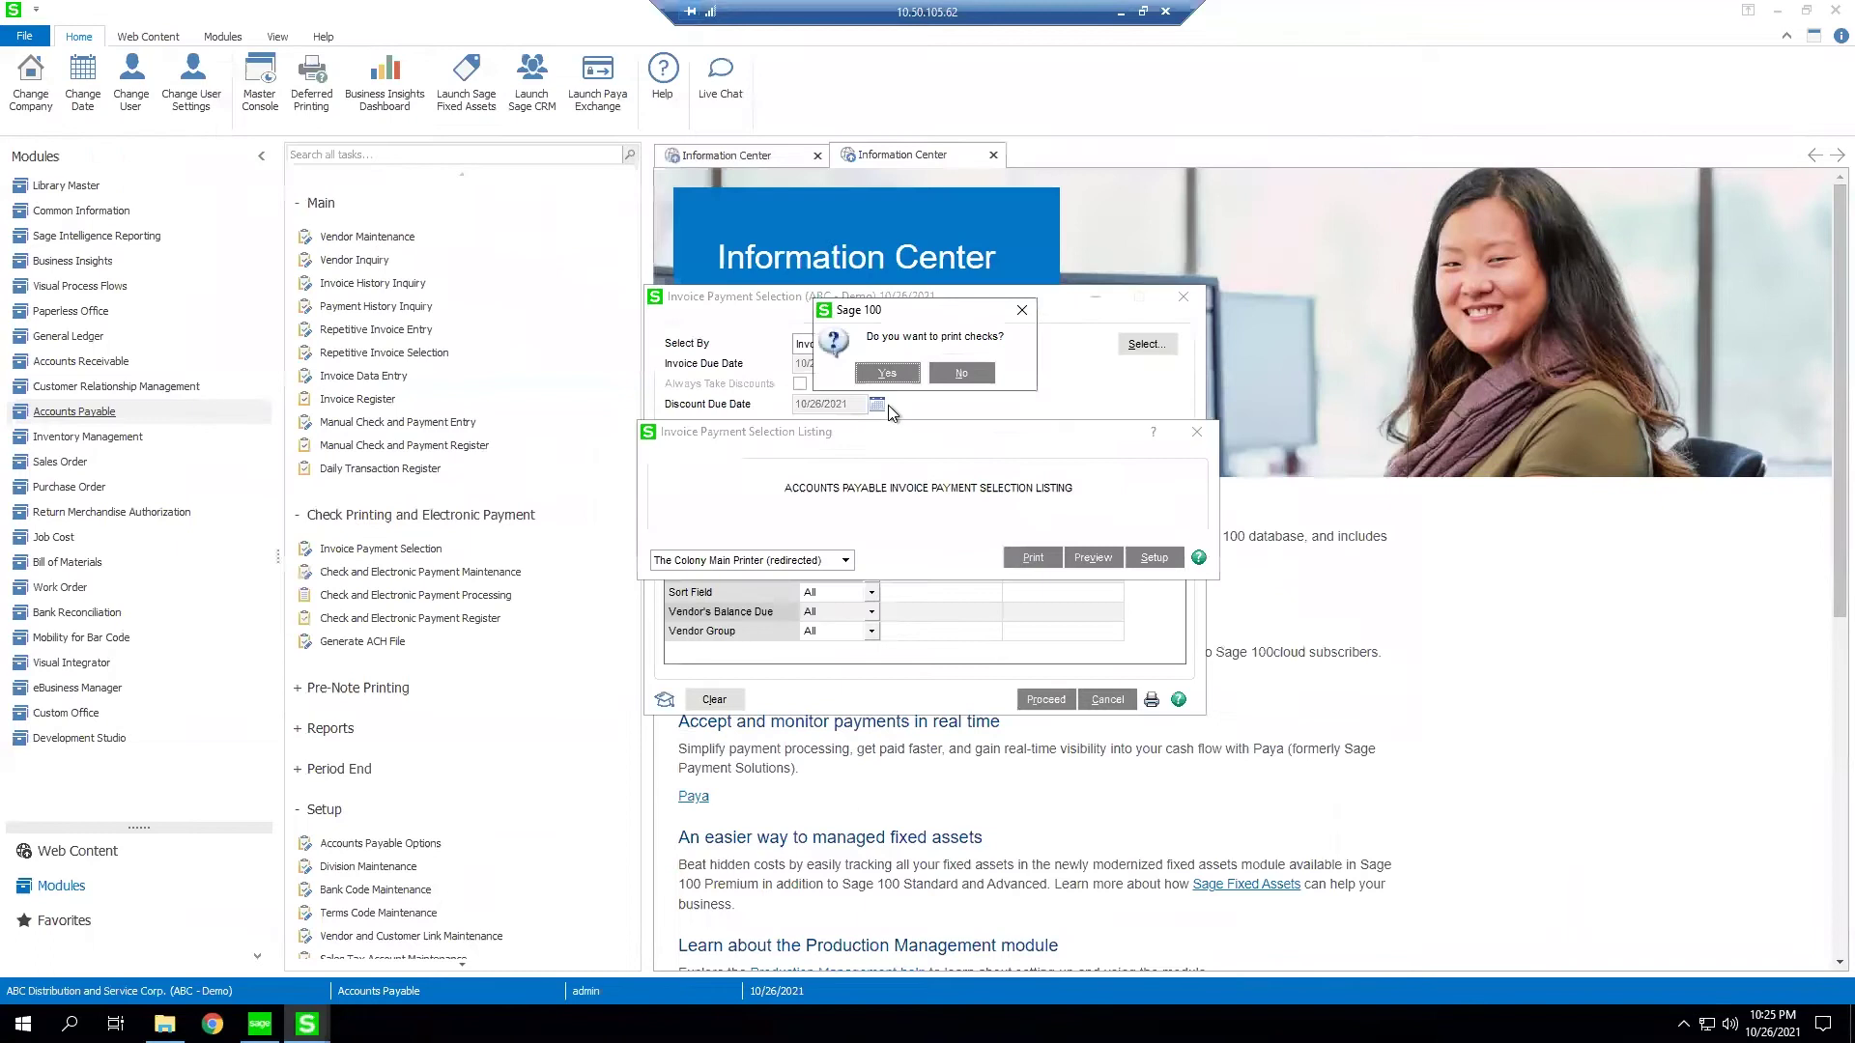
Proceed to check printing and switch from bank D to bank A, Security Pacific Checking
left_click(896, 373)
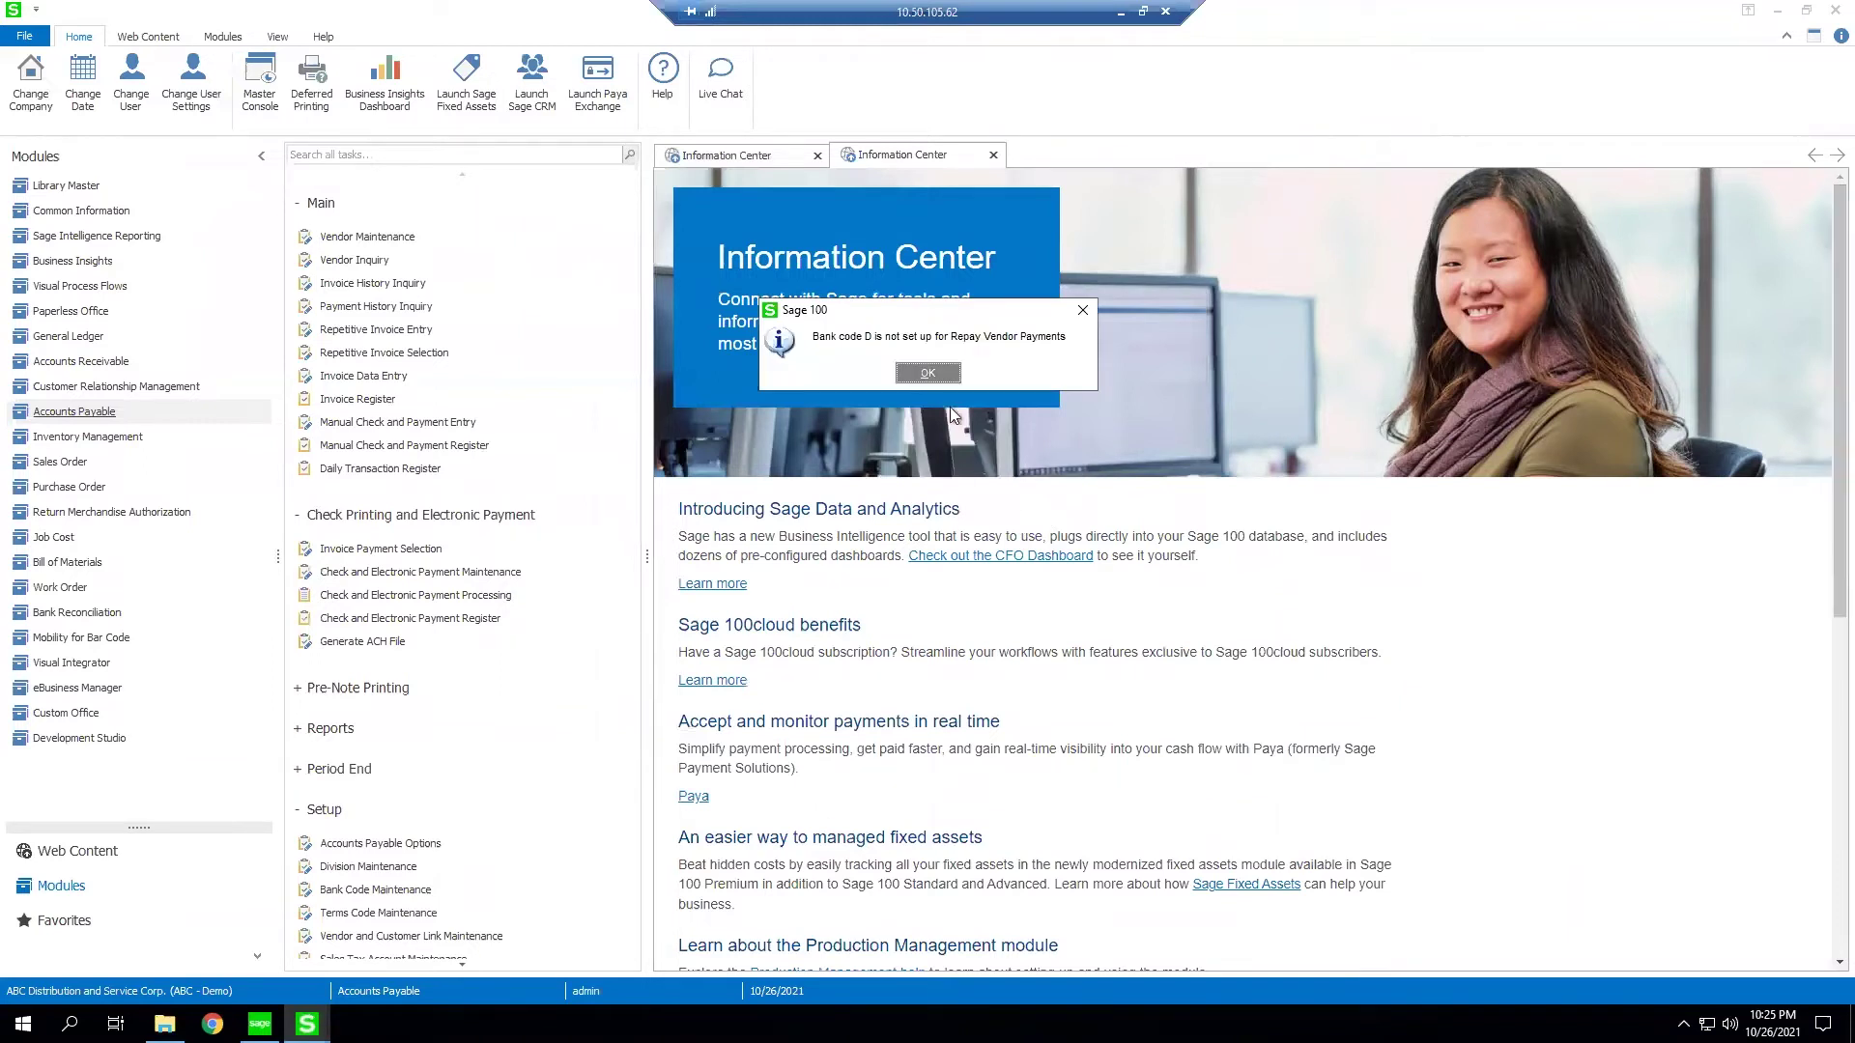
left_click(923, 374)
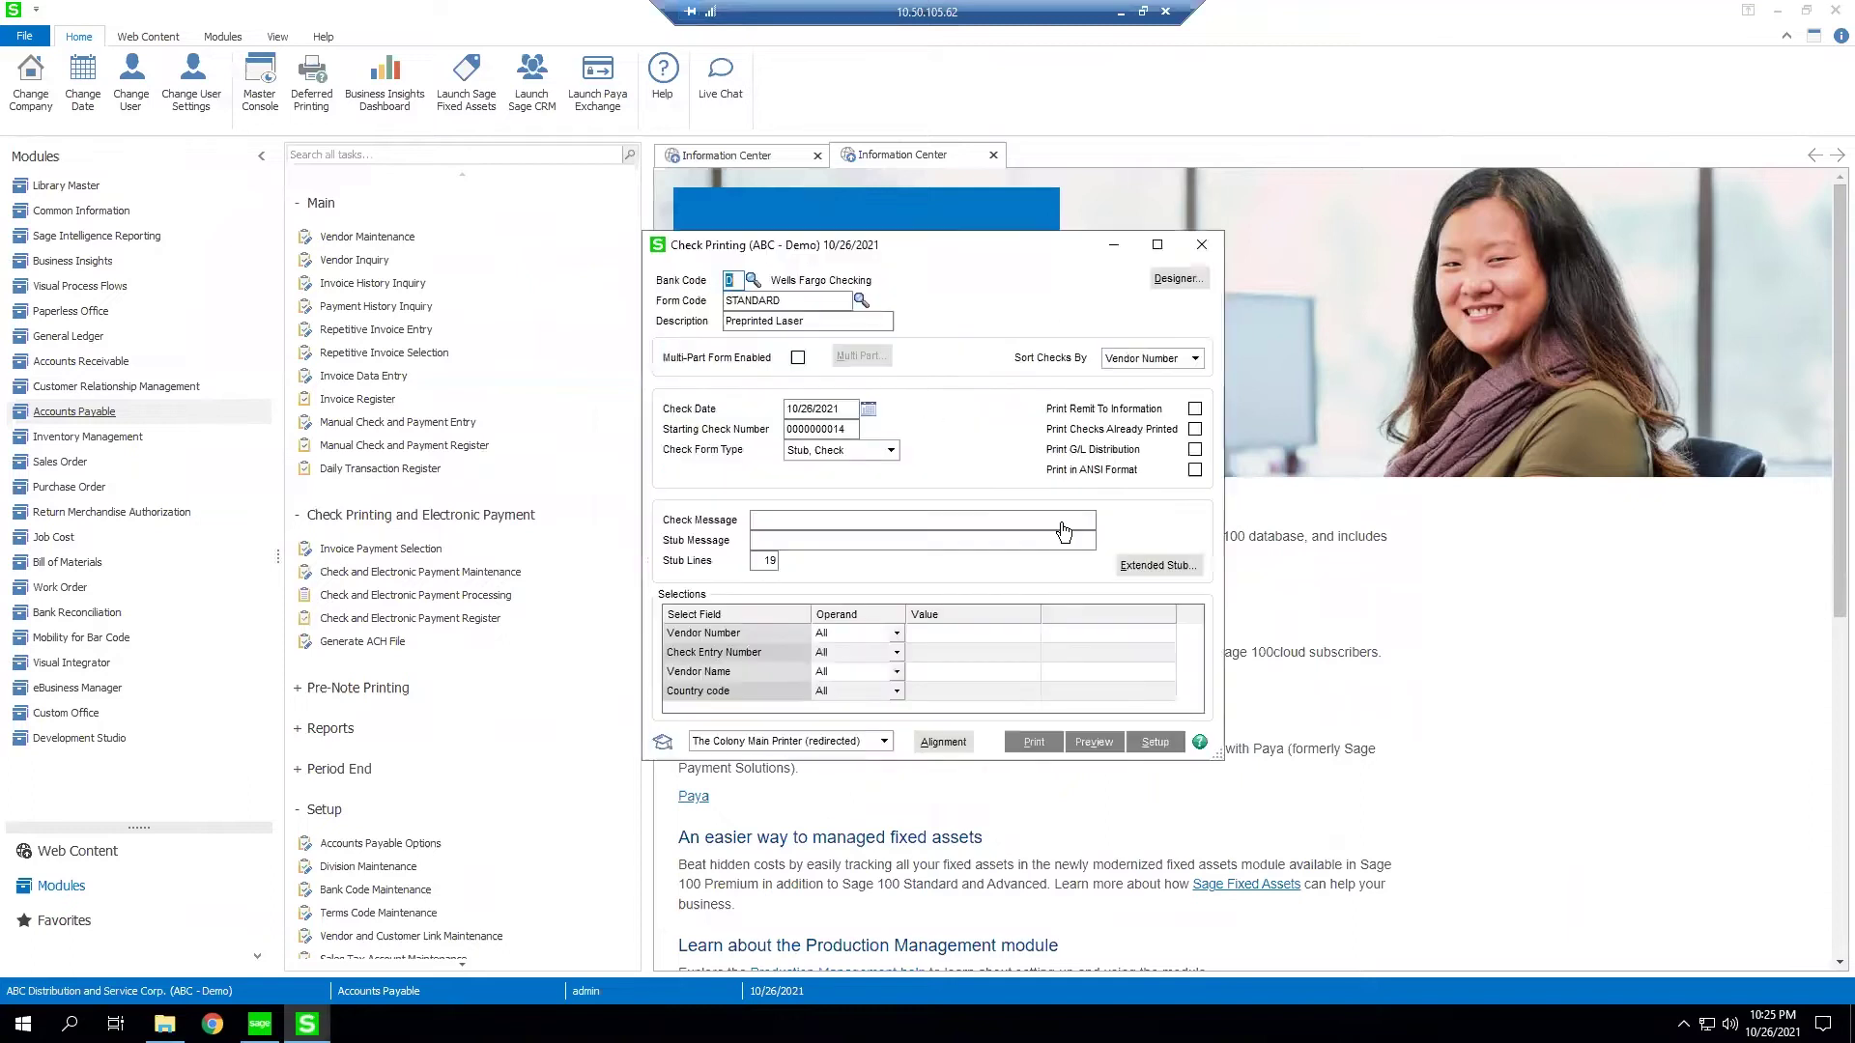
left_click(753, 279)
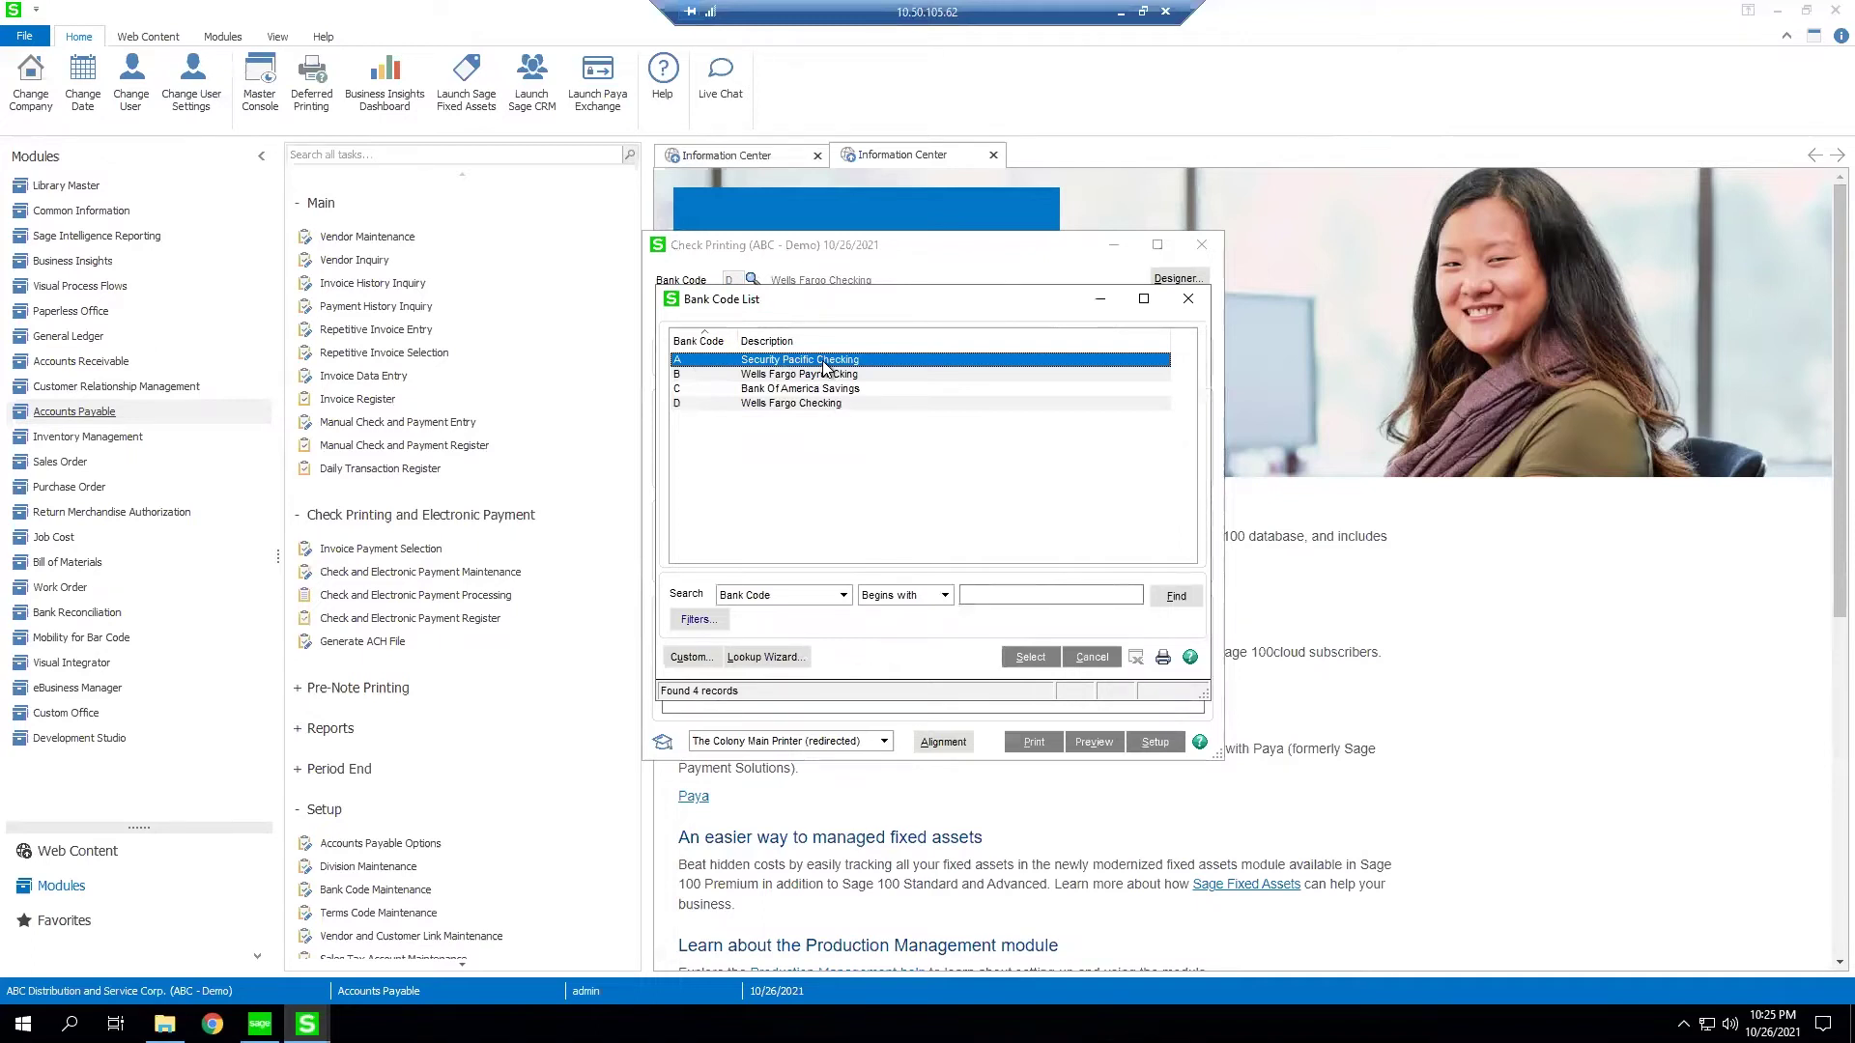
double_click(837, 361)
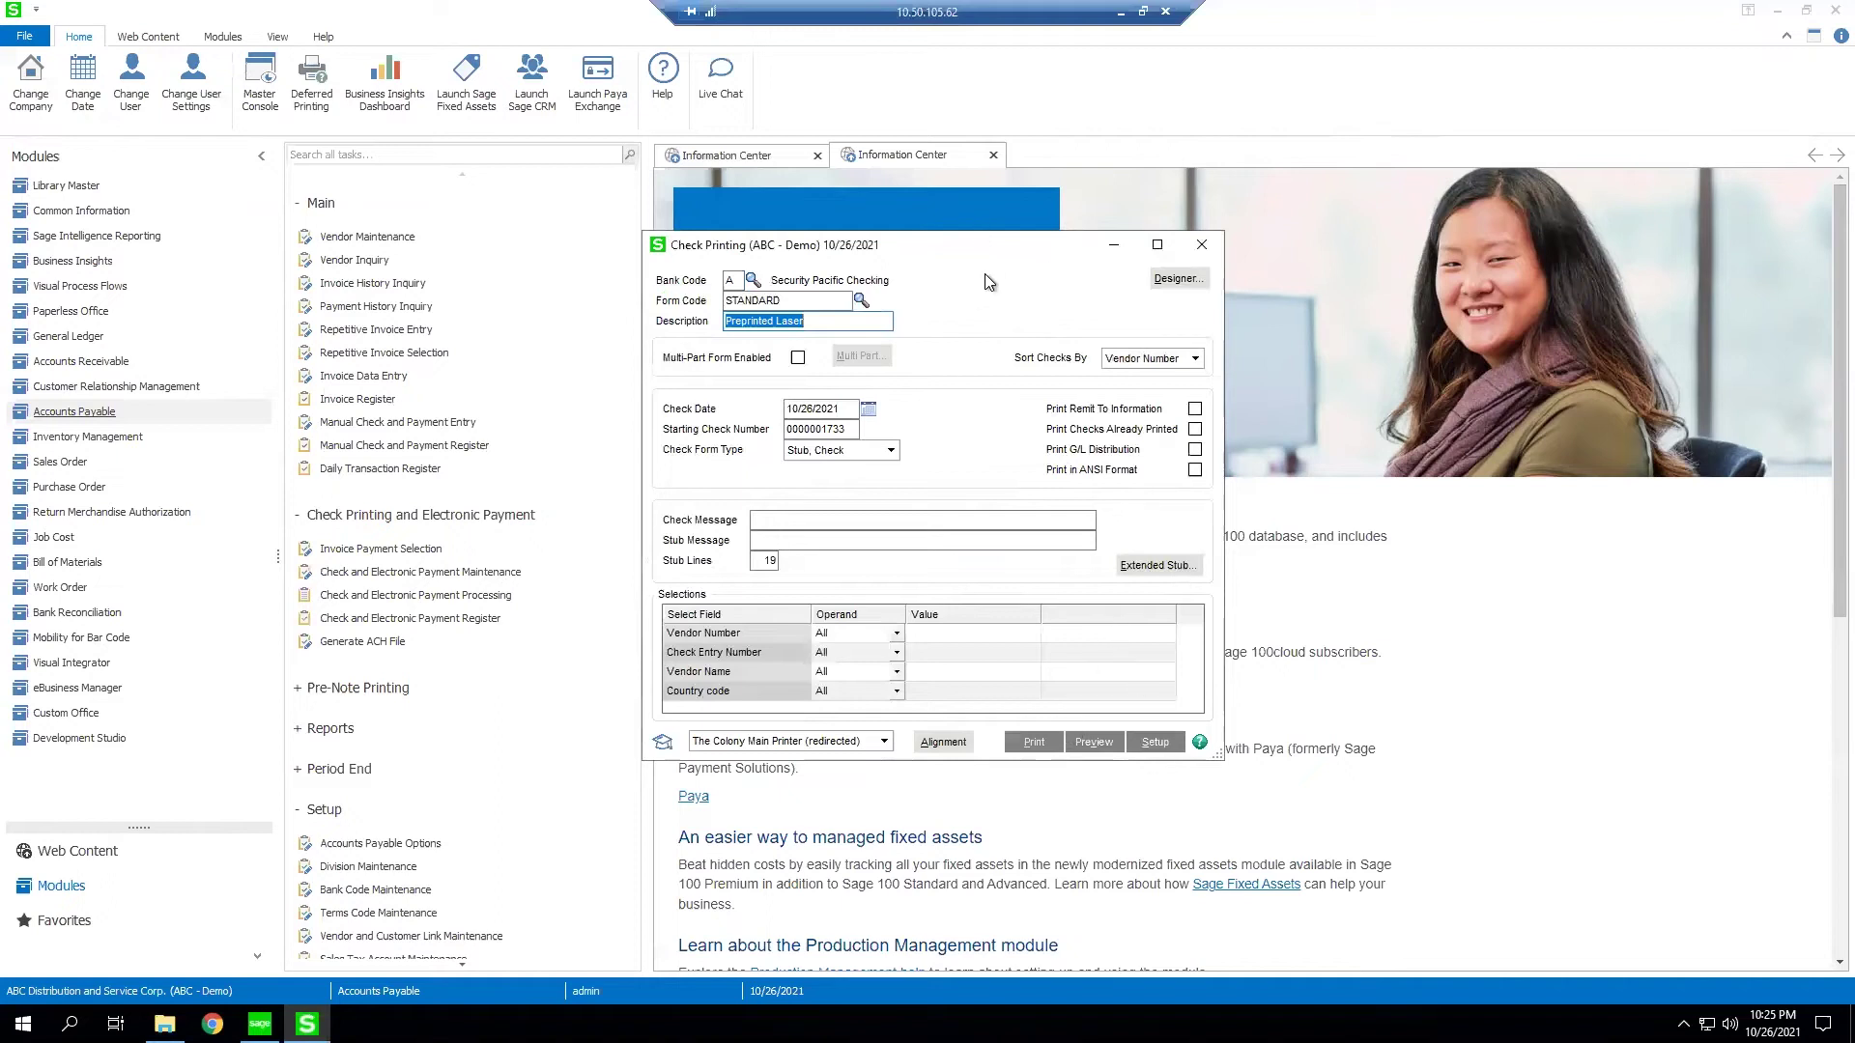
Print the checks and confirm the prompts so the one Repay payment is processed
left_click(1033, 742)
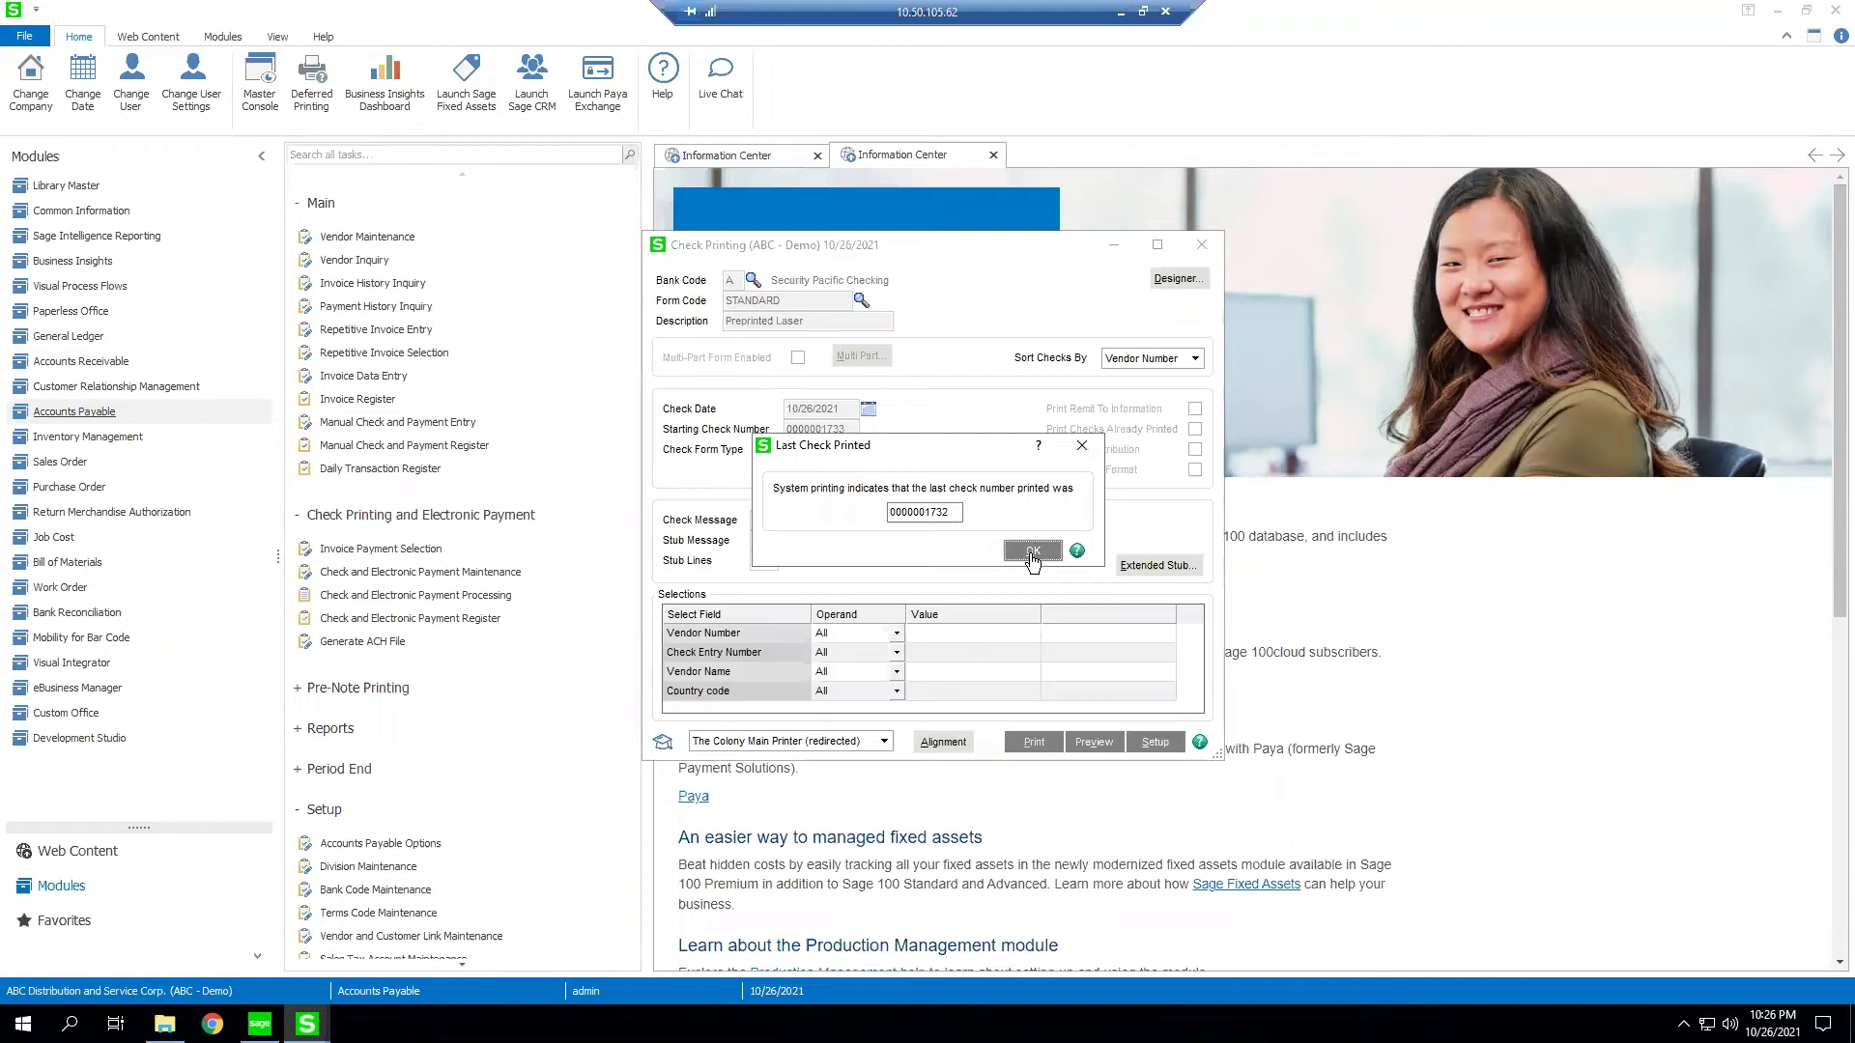
left_click(1031, 558)
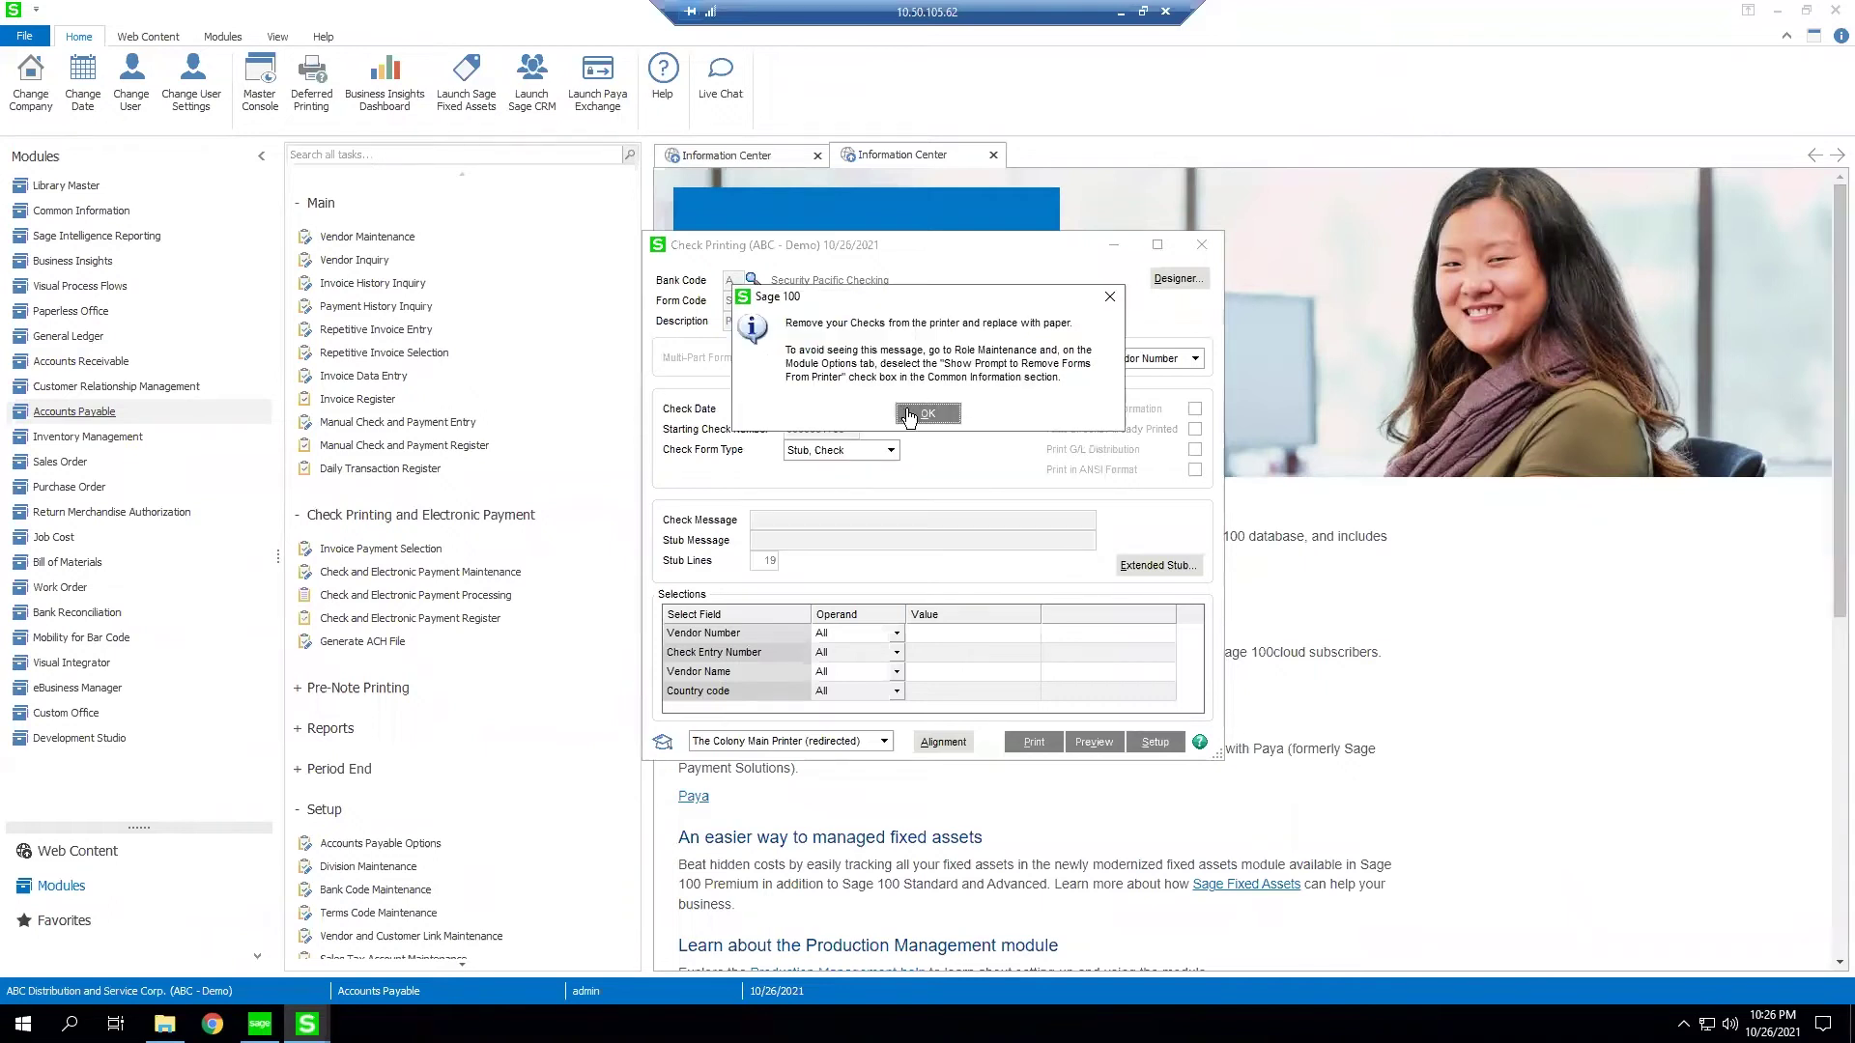
left_click(906, 407)
left_click(885, 374)
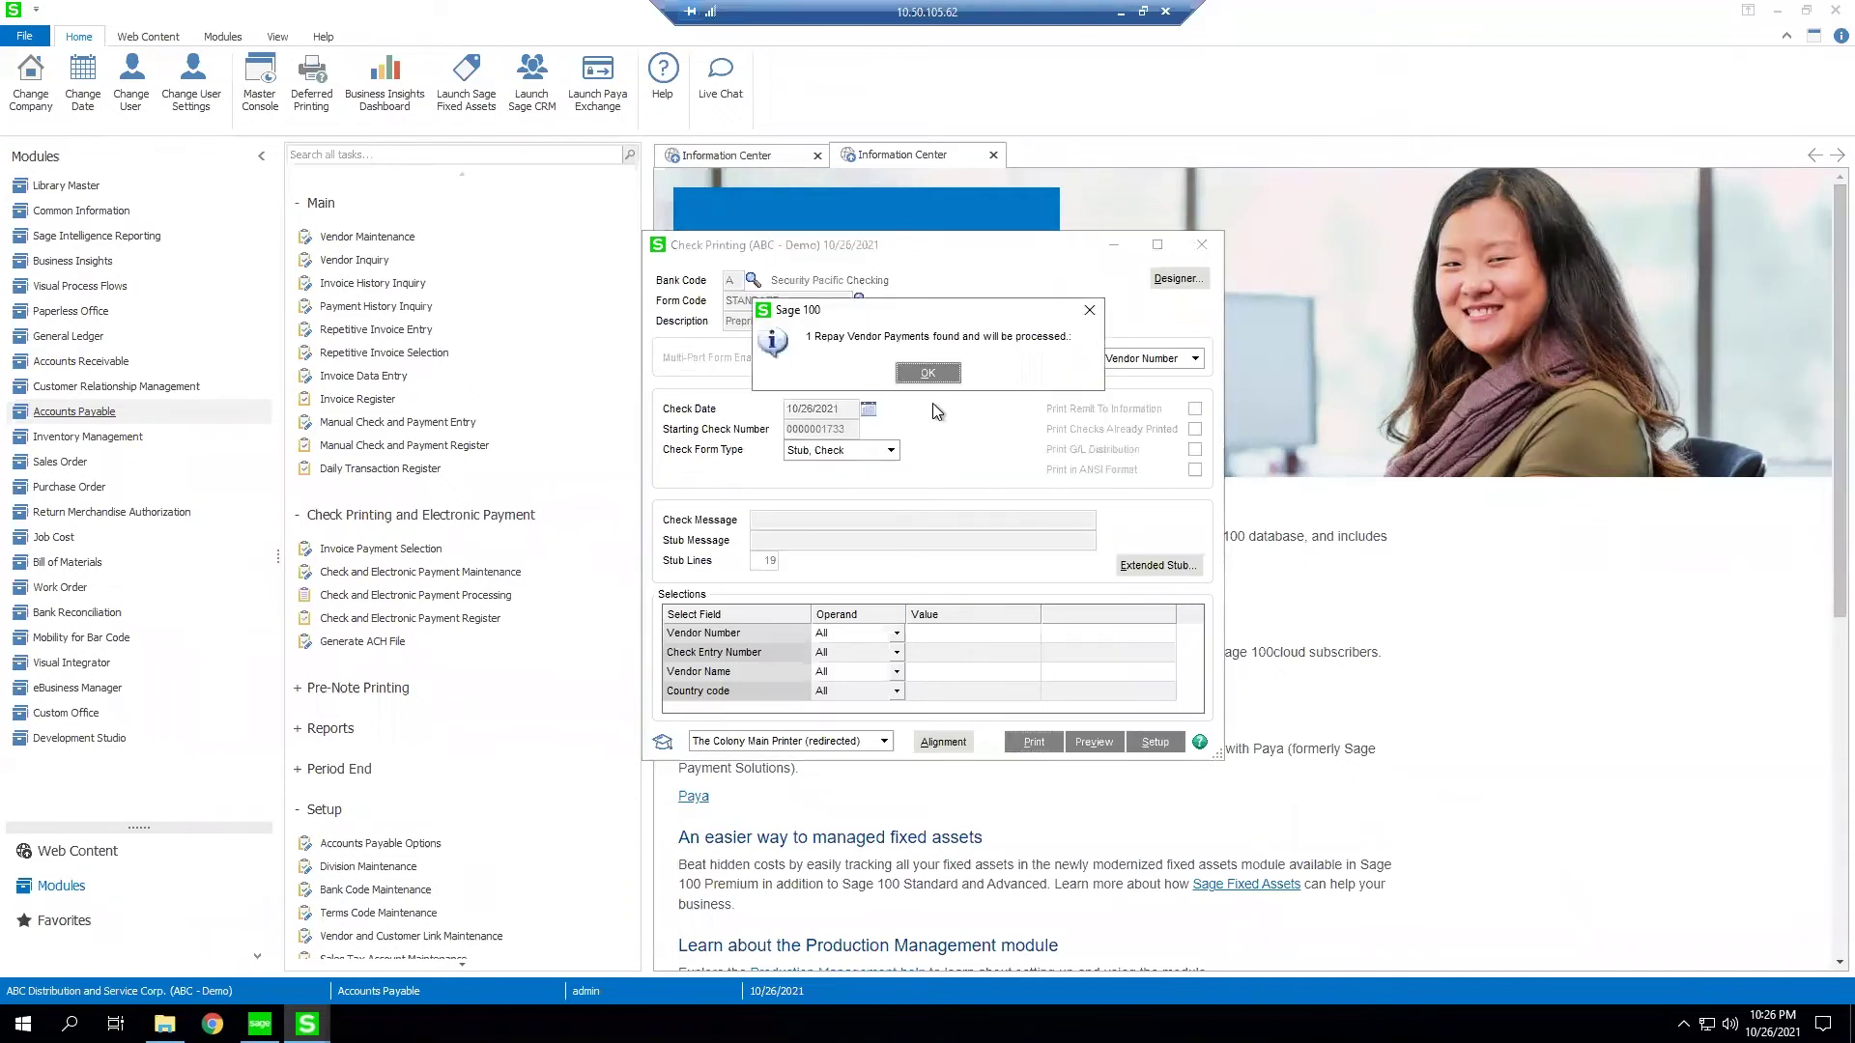
left_click(927, 374)
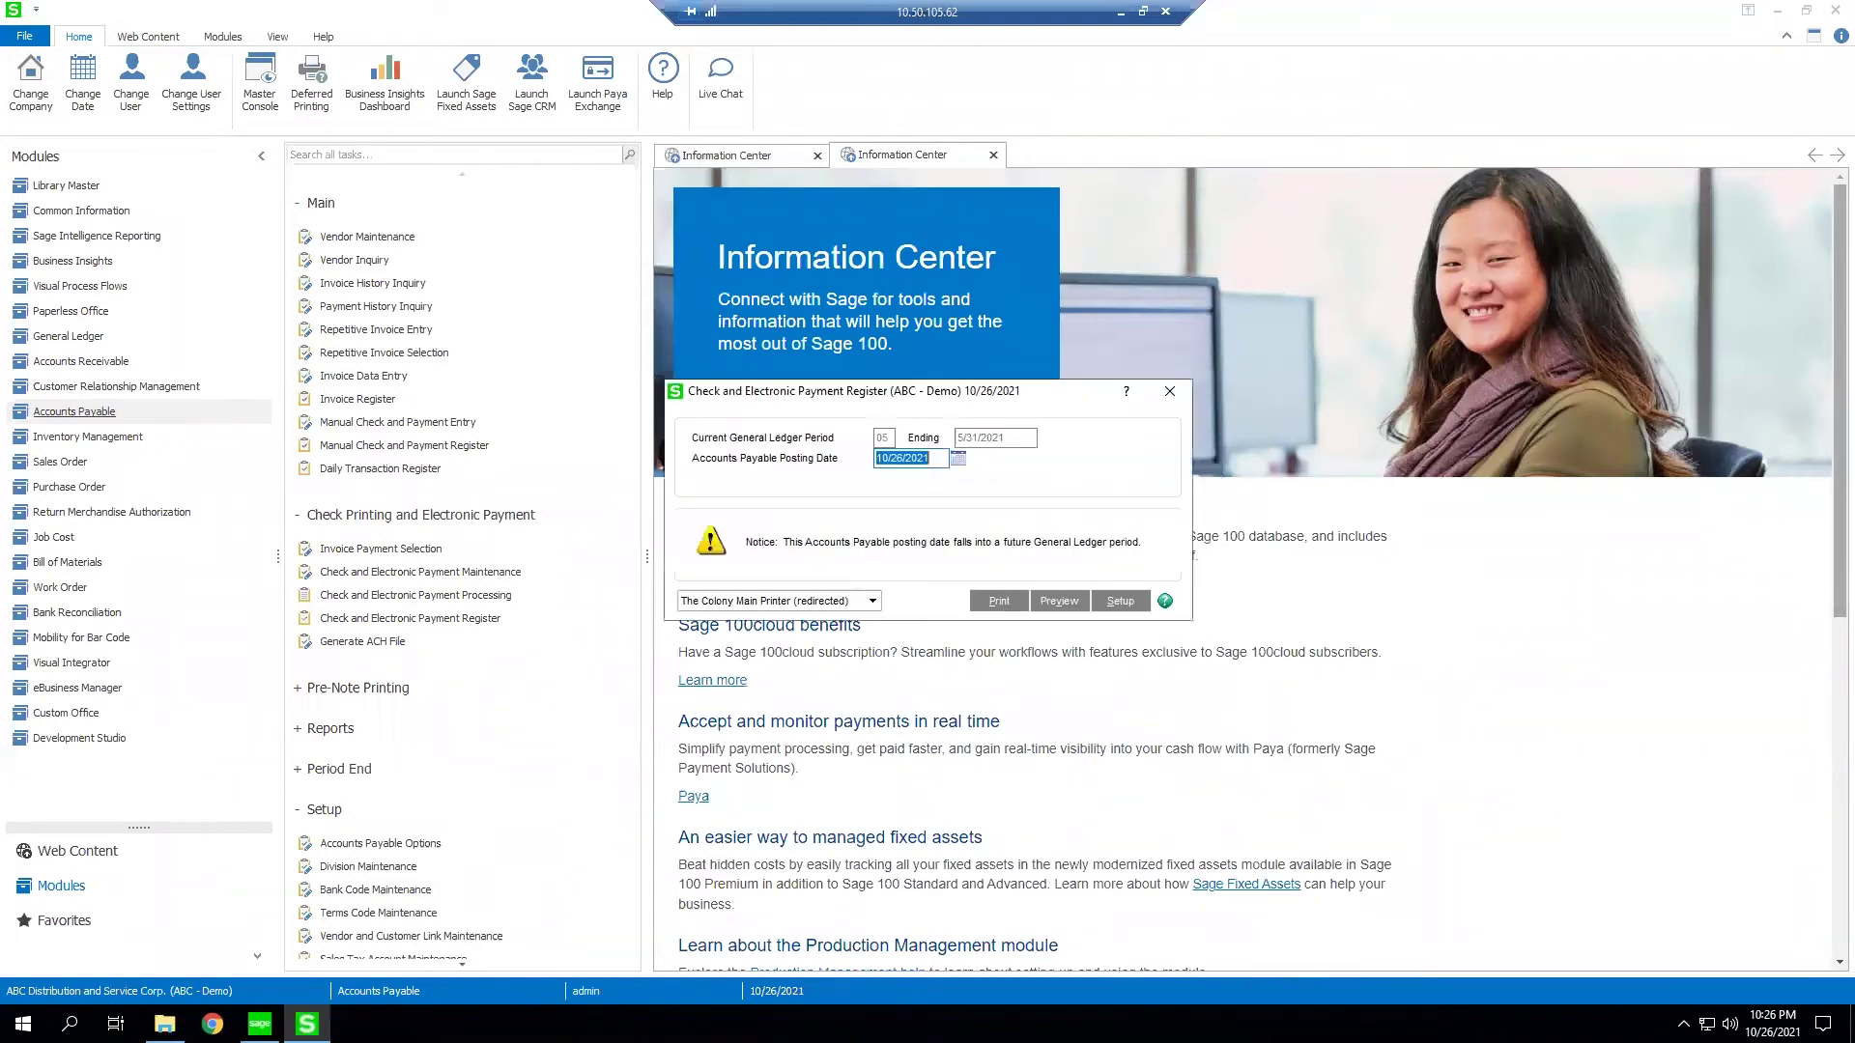
Accept the posting date, print the Repay Vendor Payments Register, and update the Check Register
key("Return")
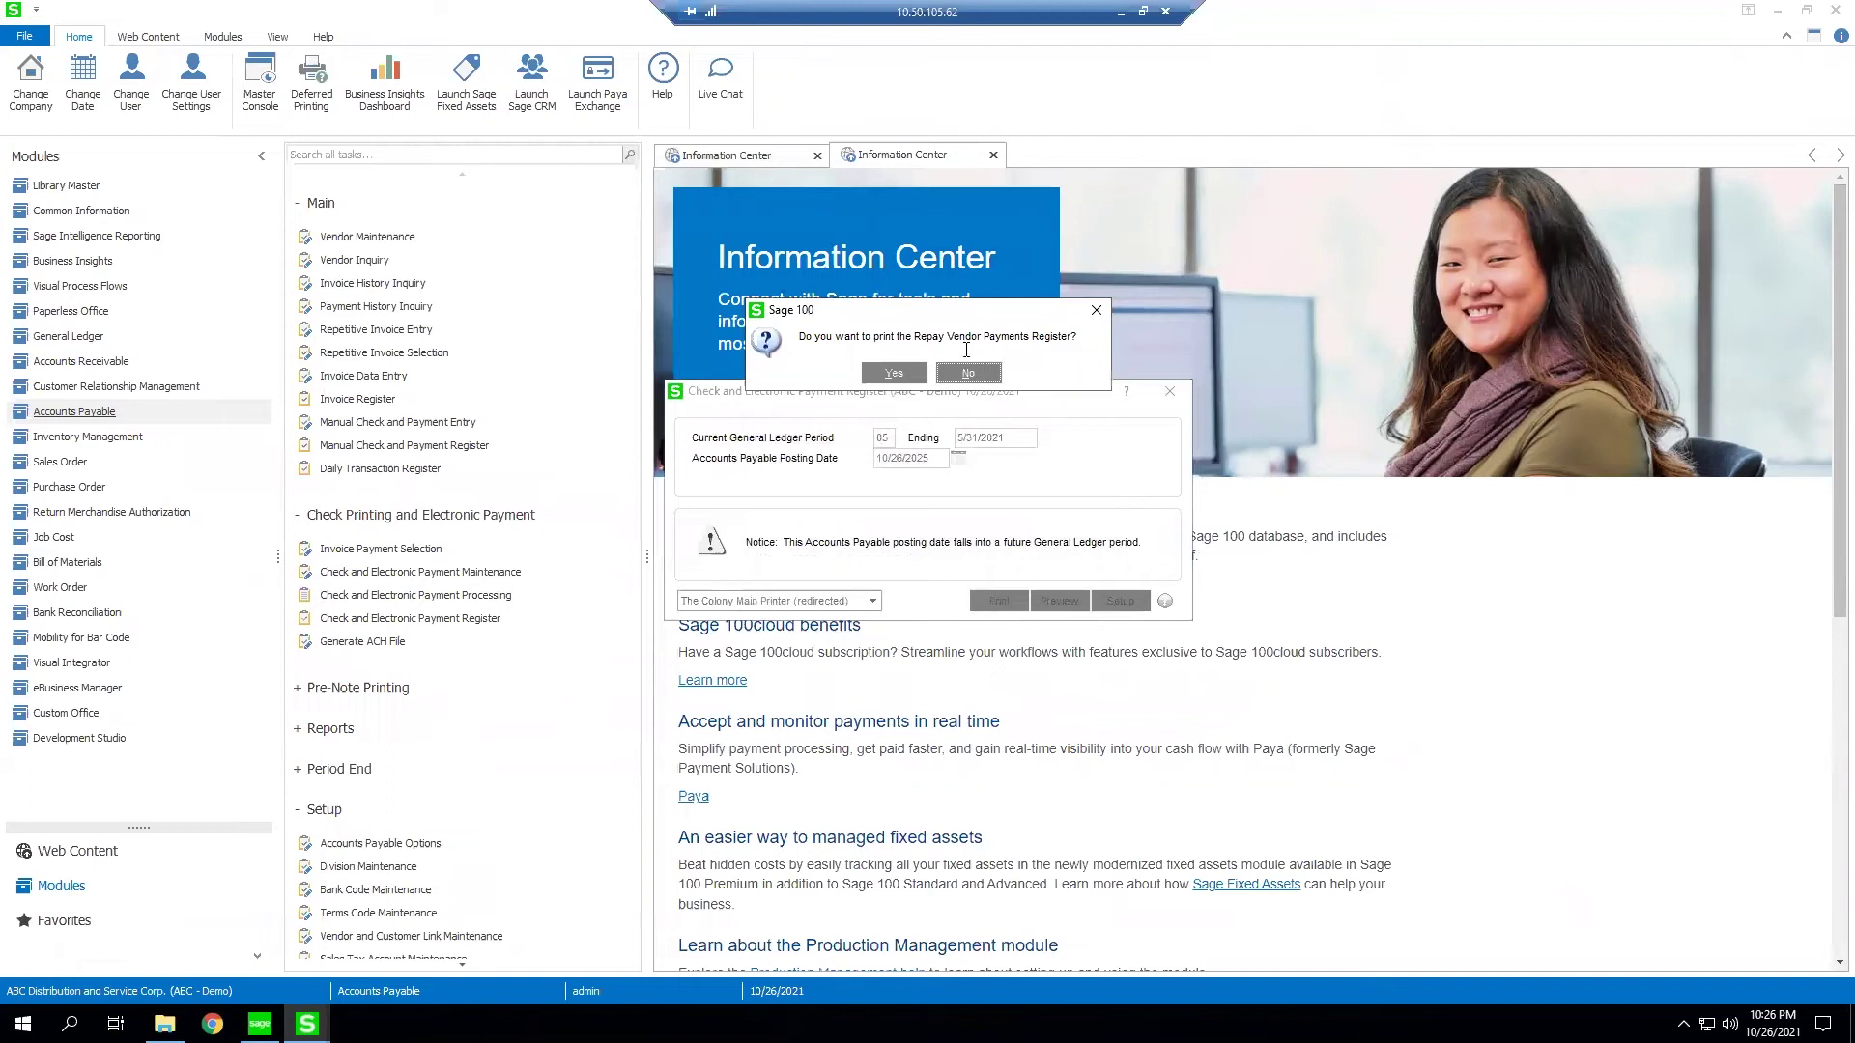
left_click(892, 376)
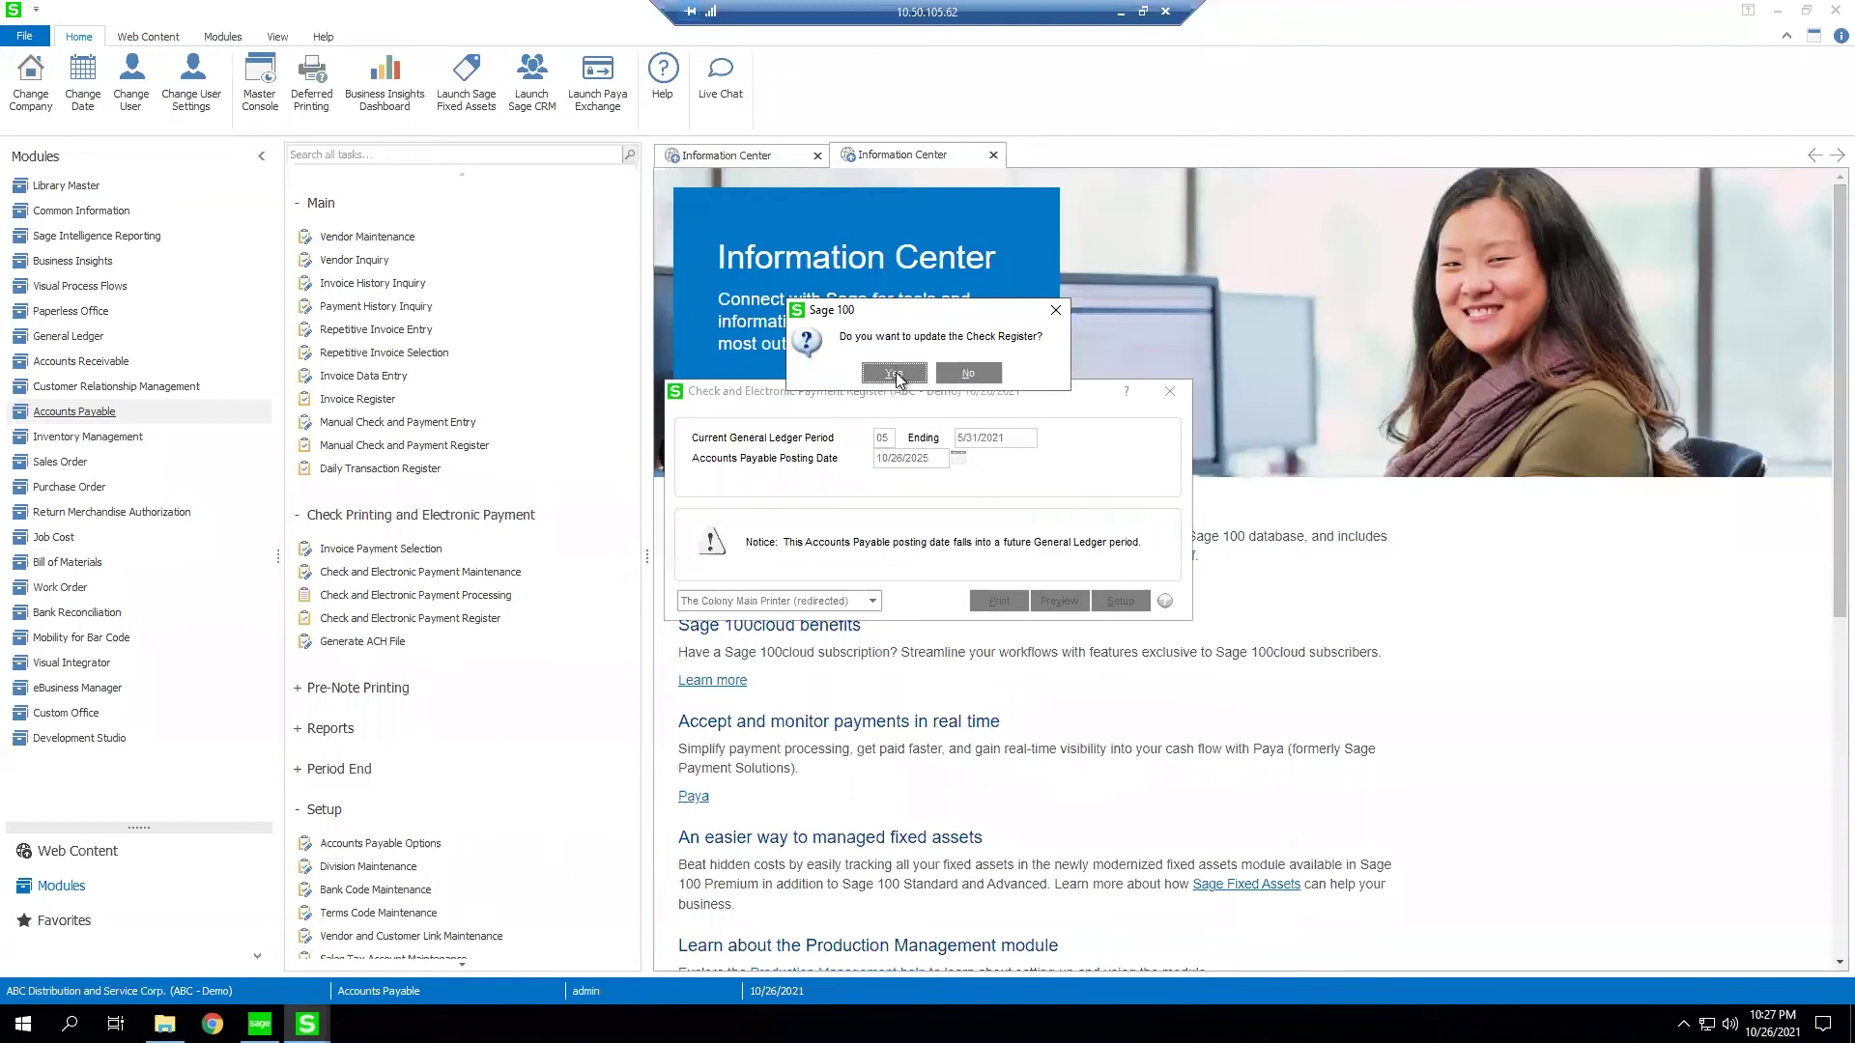
left_click(894, 374)
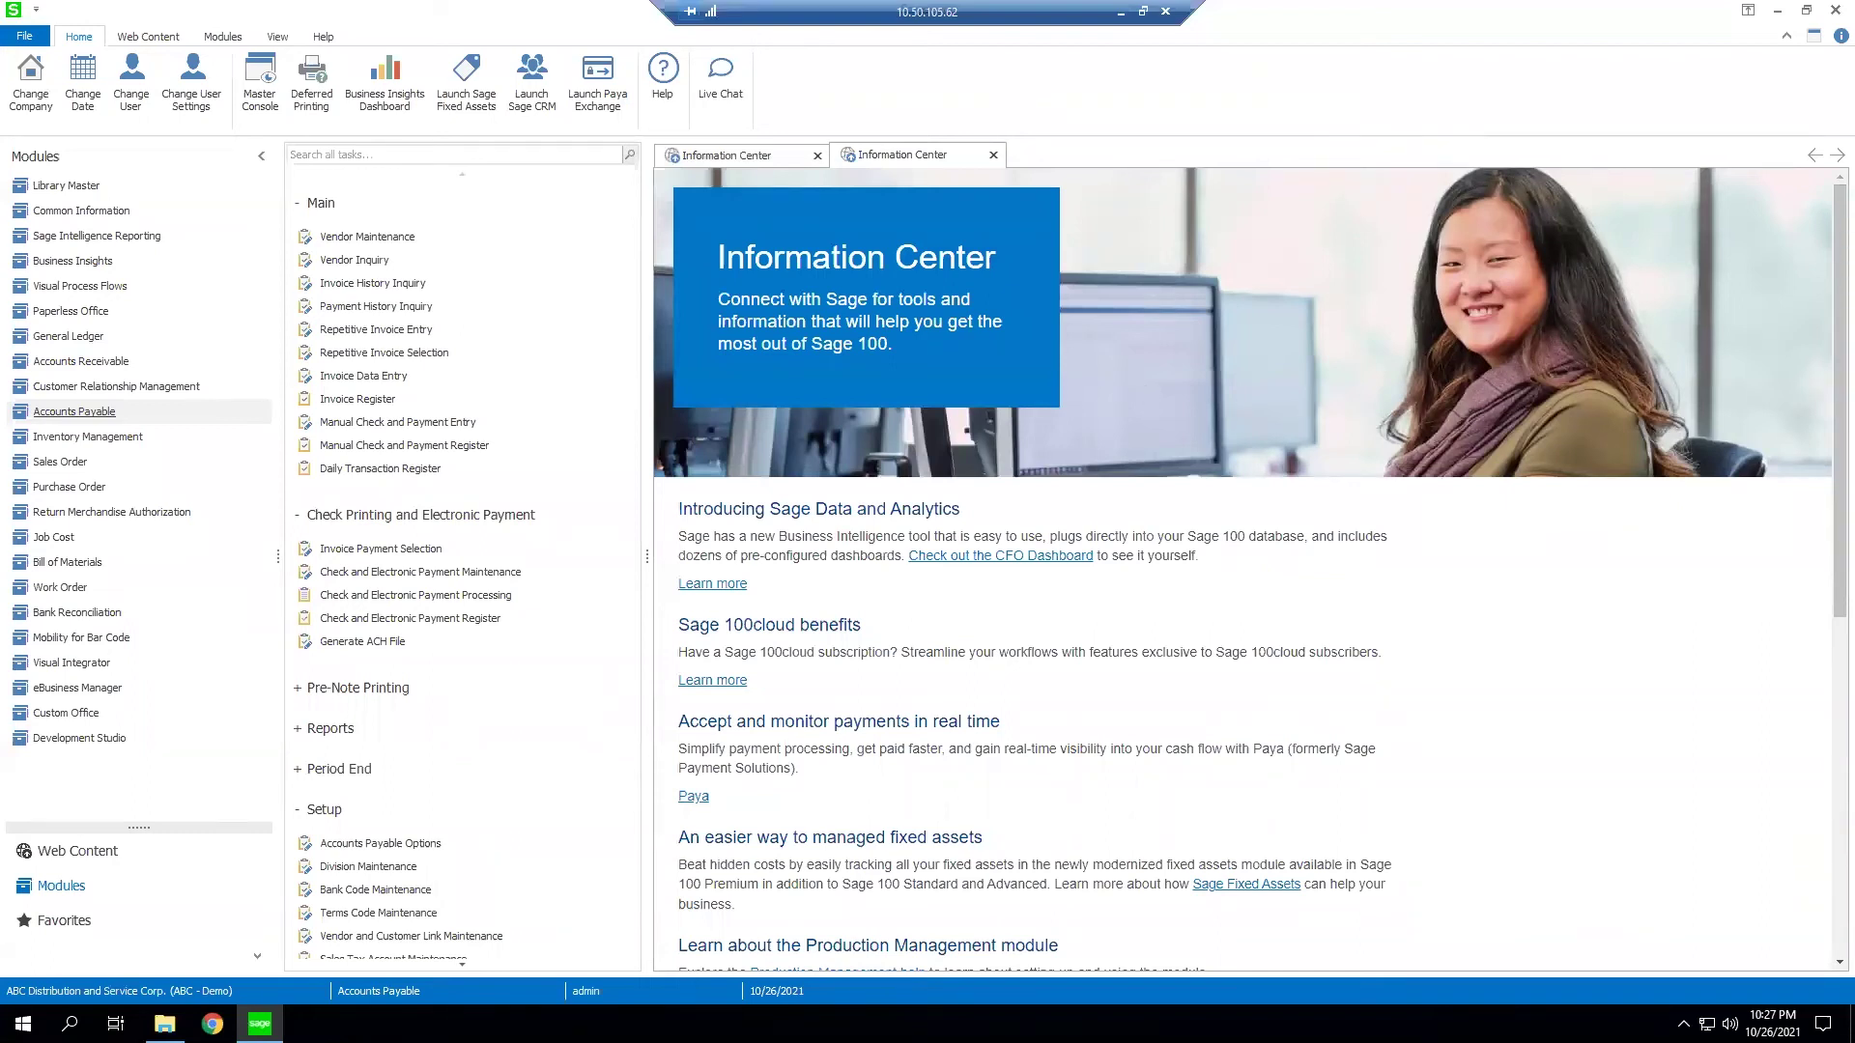
In cPayPlus, open the newest $1,500 payment group and view its REPAYVENDORDEMO invoice
key("alt+Tab")
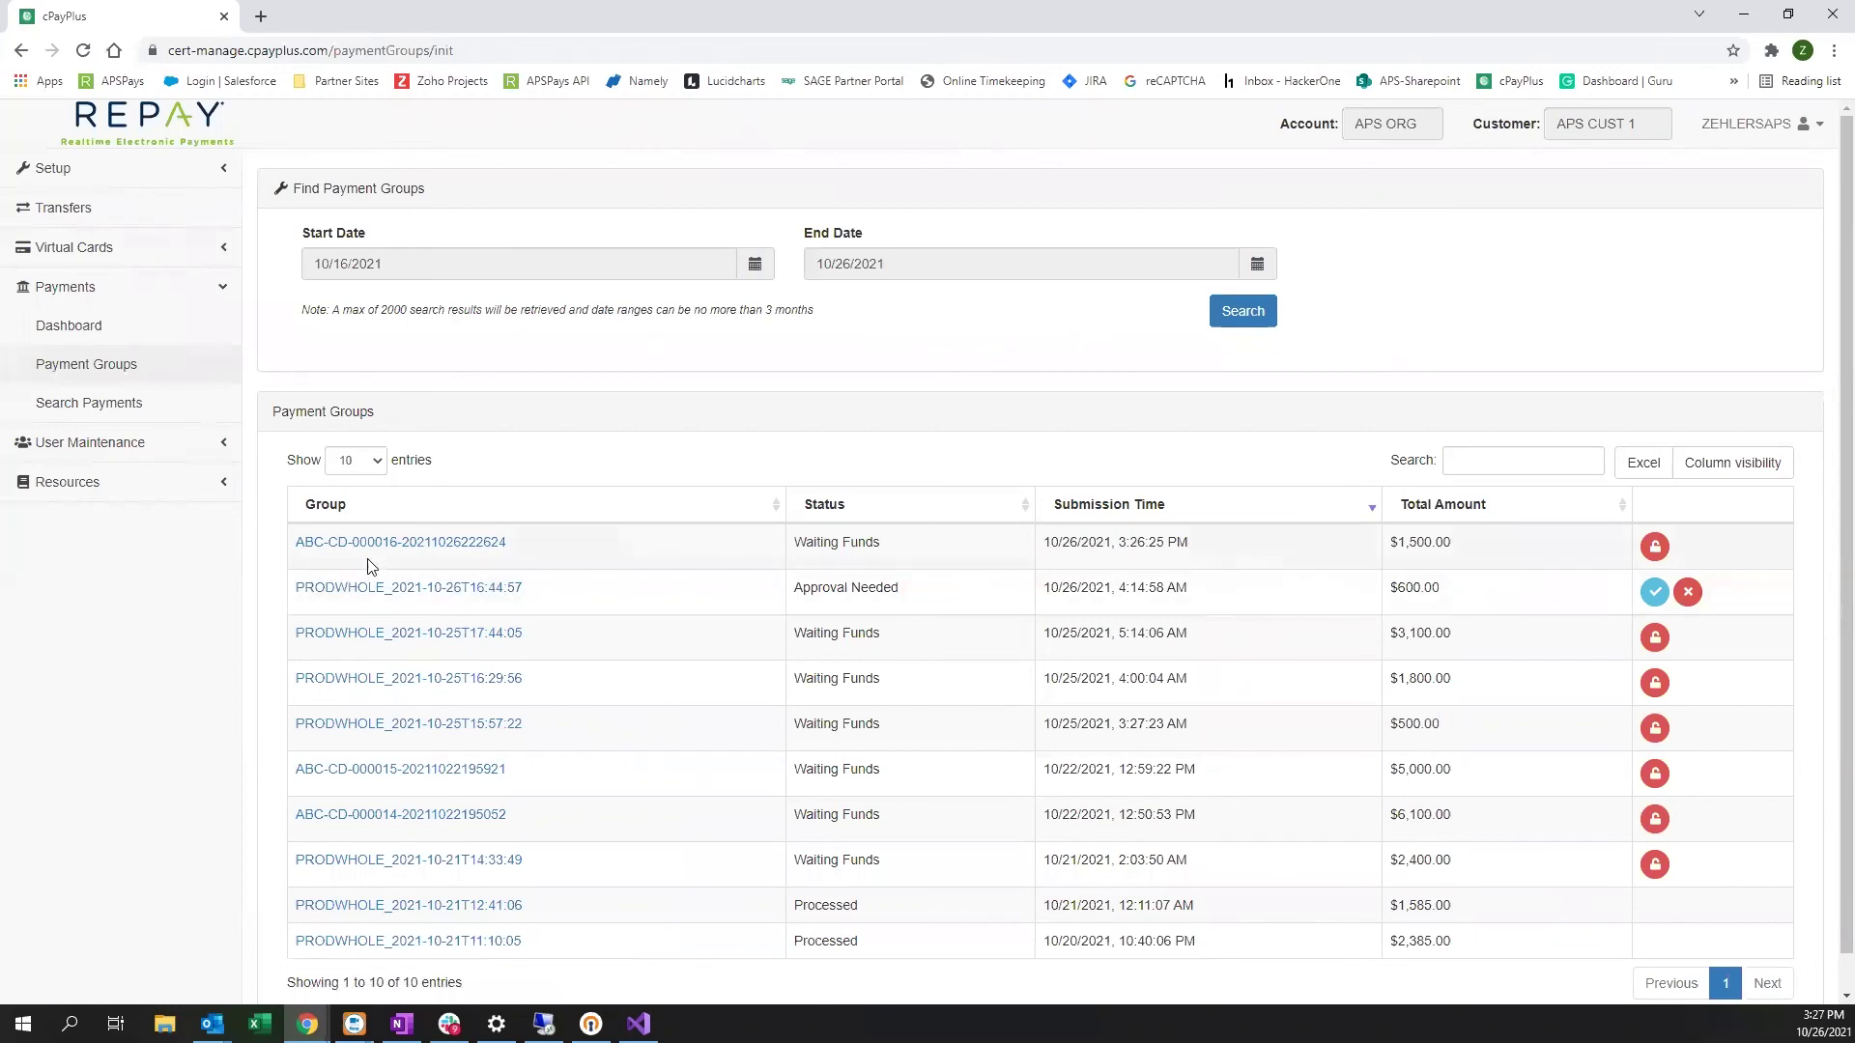
left_click(460, 548)
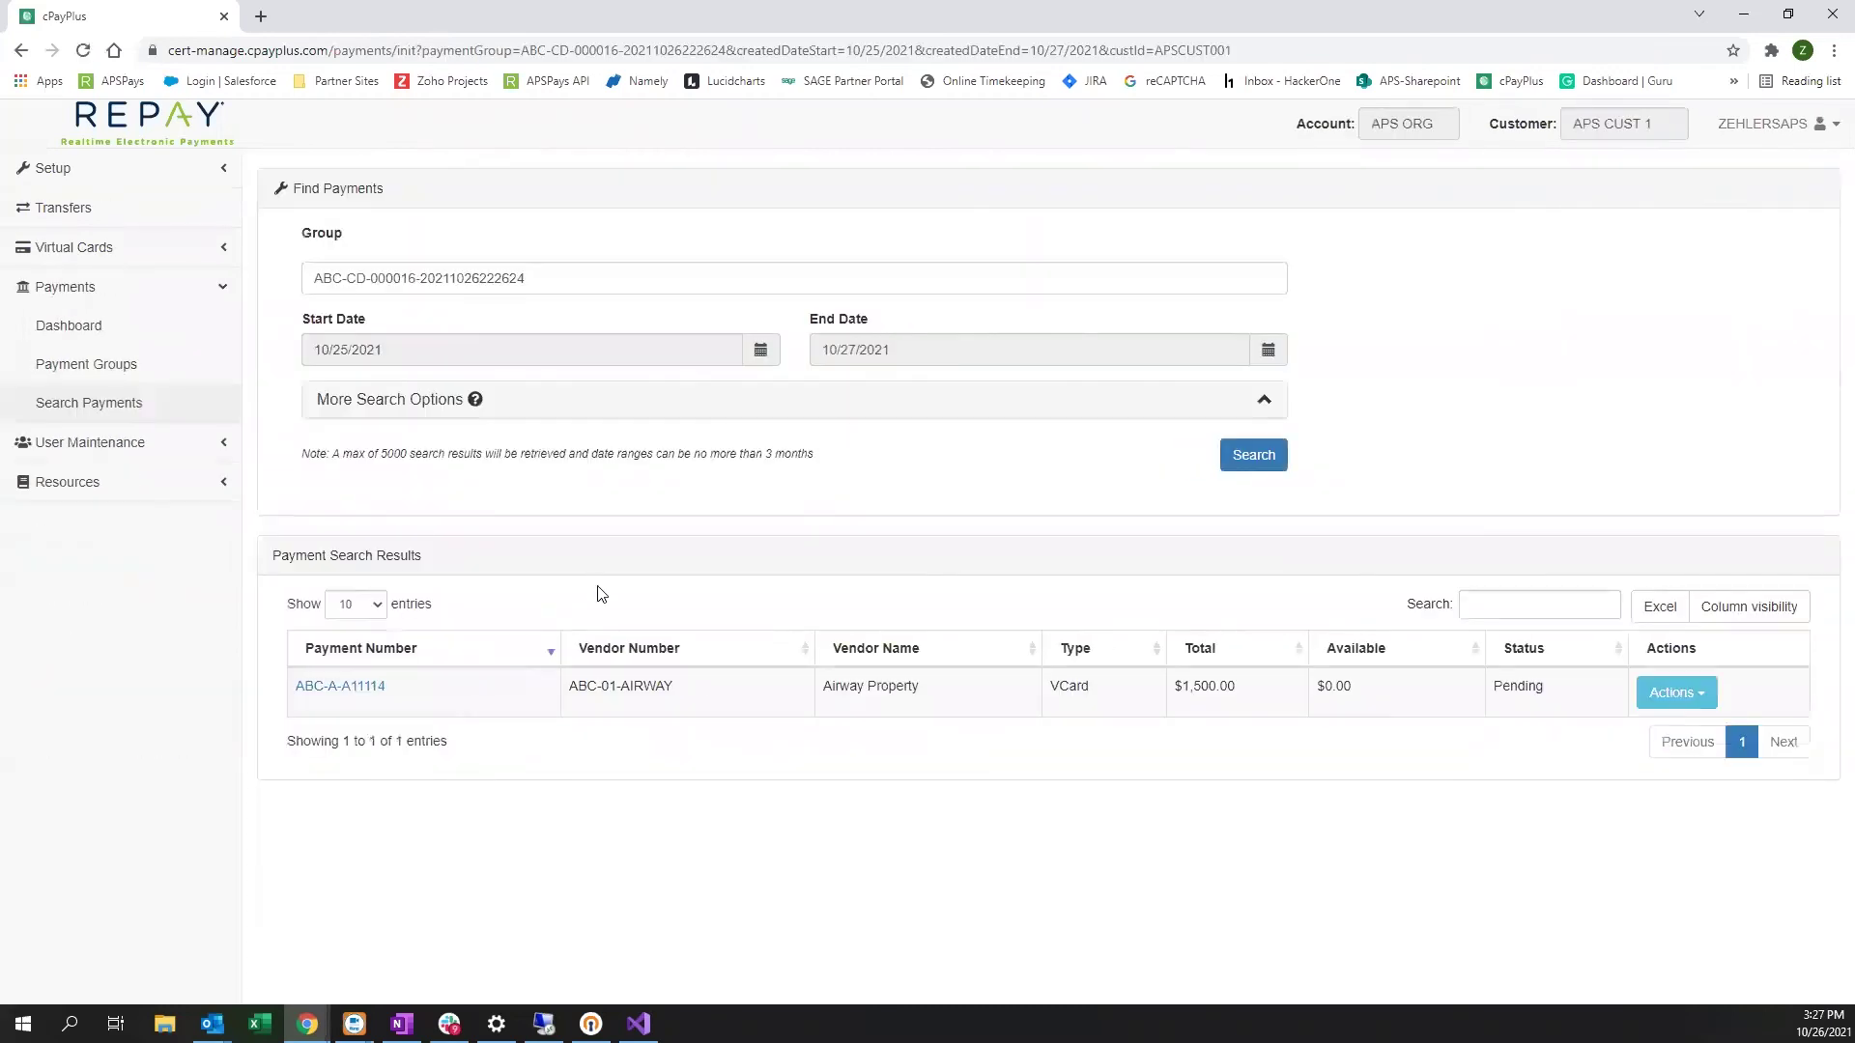
left_click(354, 687)
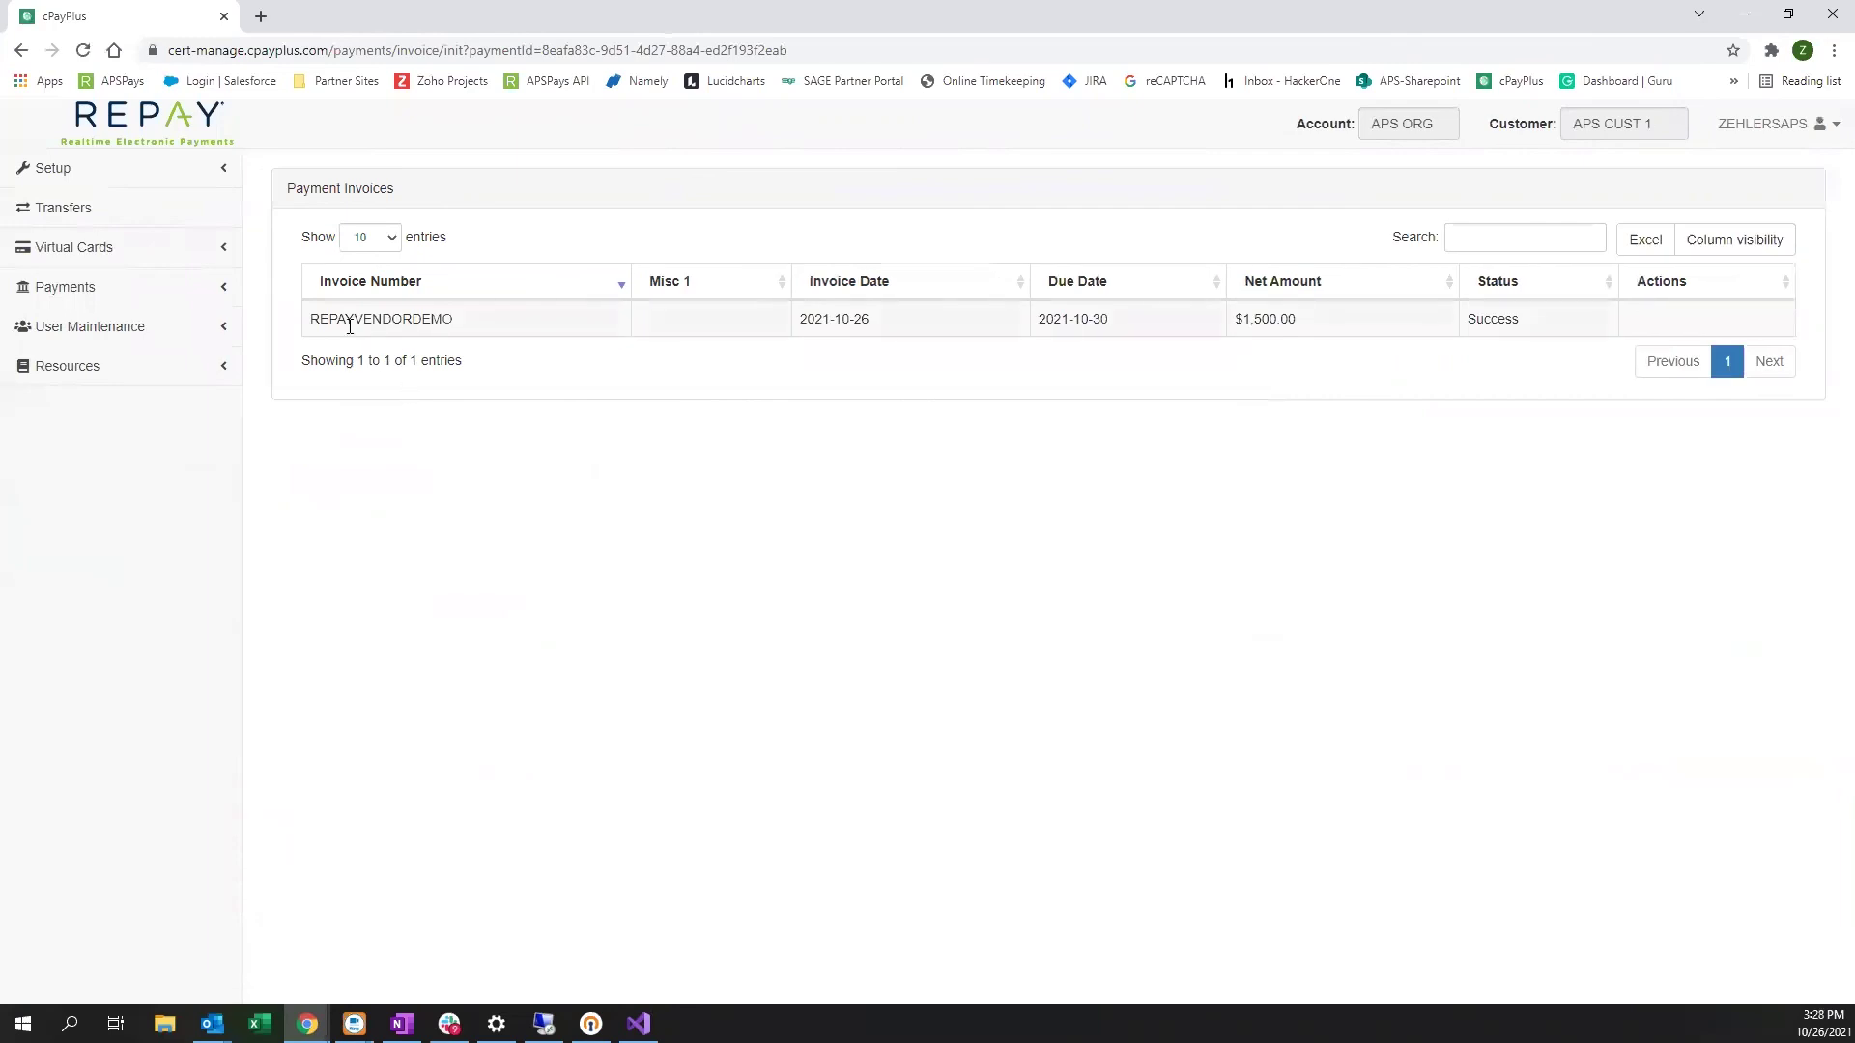